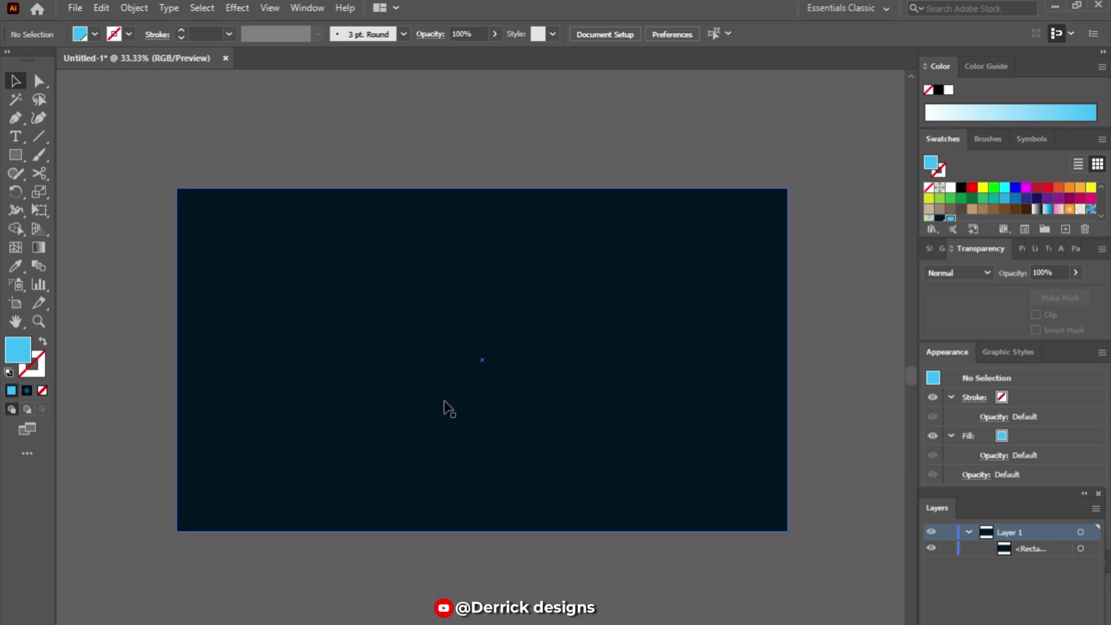
Step: Give the background rectangle a radial gradient using the Gradient tool (G)
{"action": "left_click", "coordinate": [645, 296]}
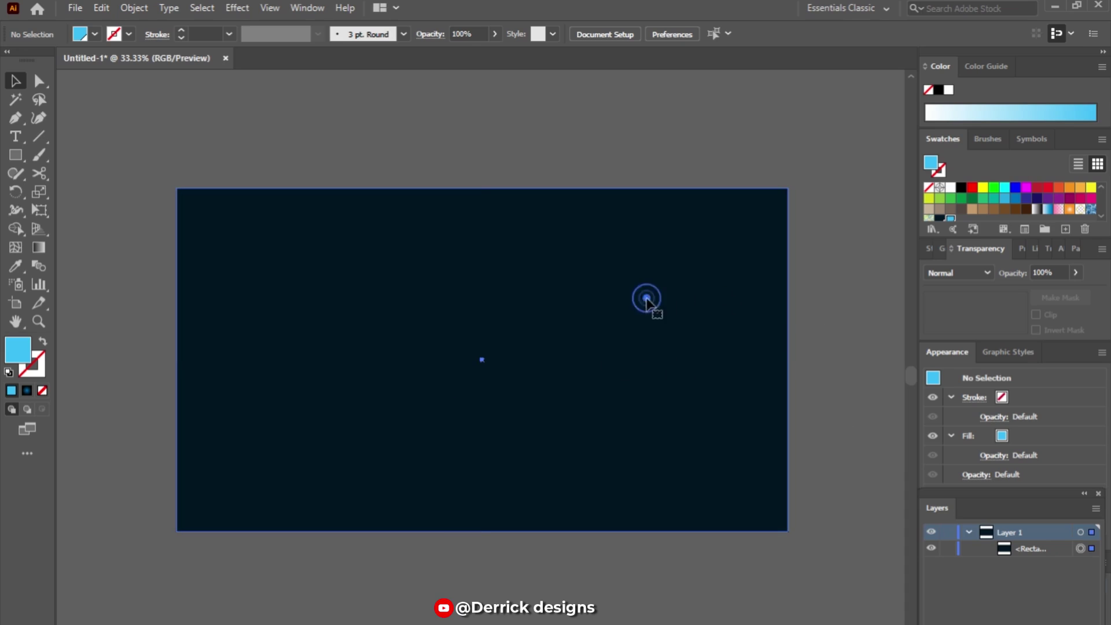
{"action": "left_click", "coordinate": [812, 183]}
{"action": "left_click", "coordinate": [396, 233]}
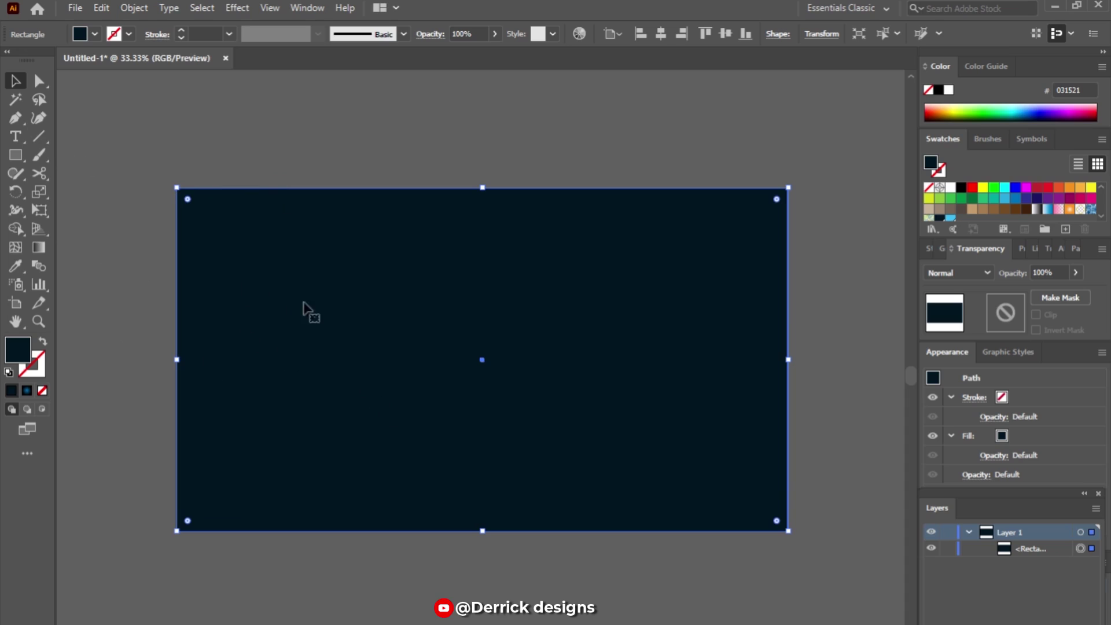
{"action": "left_click", "coordinate": [39, 248]}
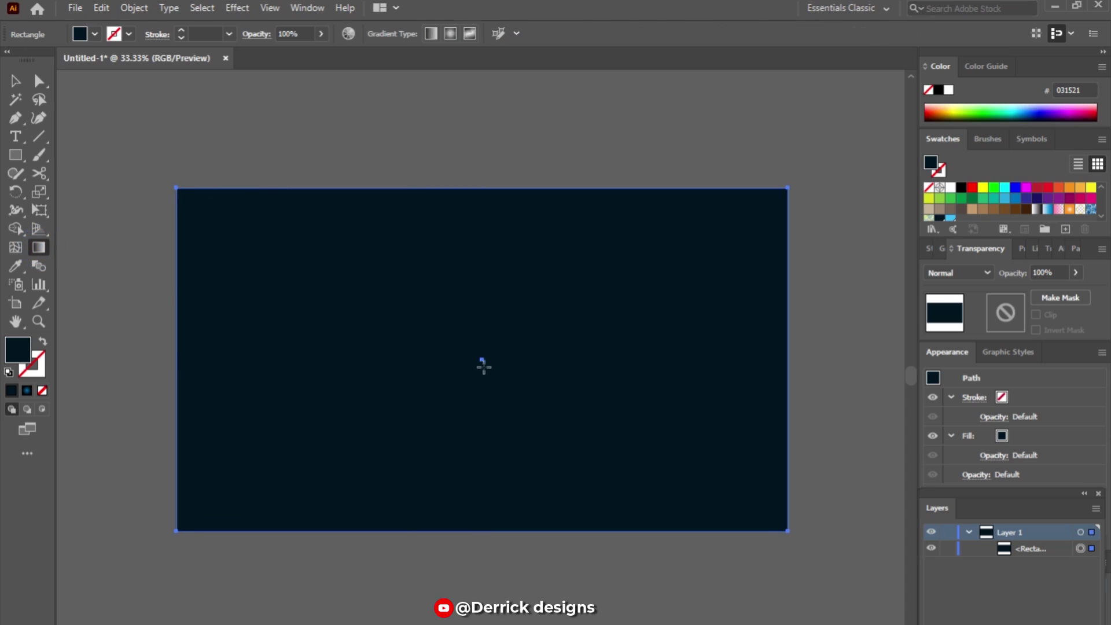
{"action": "left_click", "coordinate": [535, 364]}
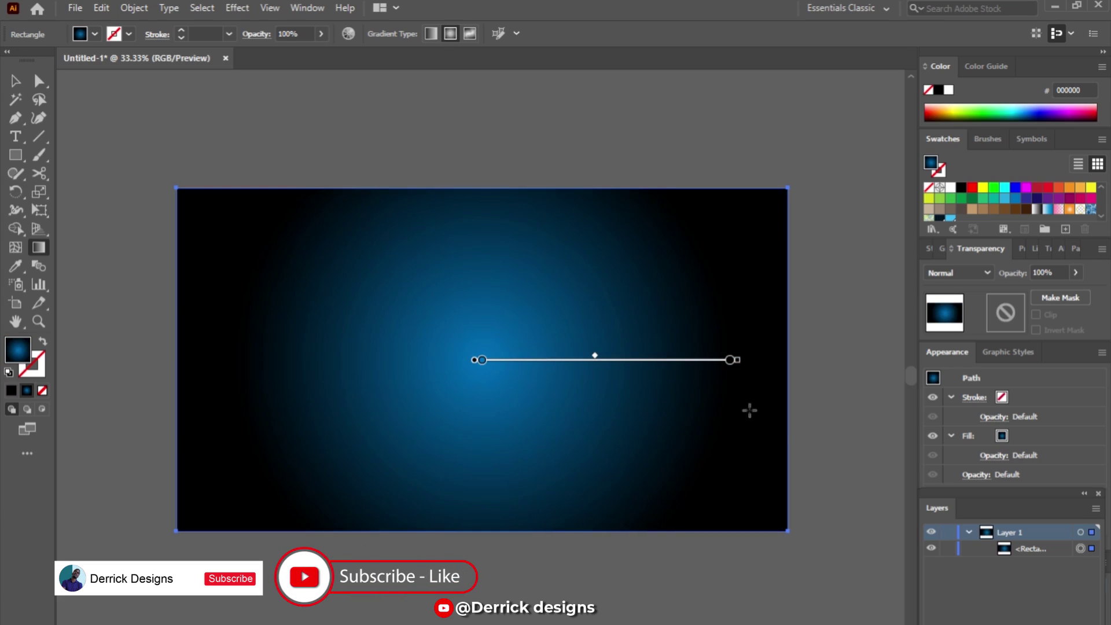
Step: Set the centre gradient stop to light blue and the outer stop to dark navy (R=3 G=21 B=33)
{"action": "double_click", "coordinate": [483, 361]}
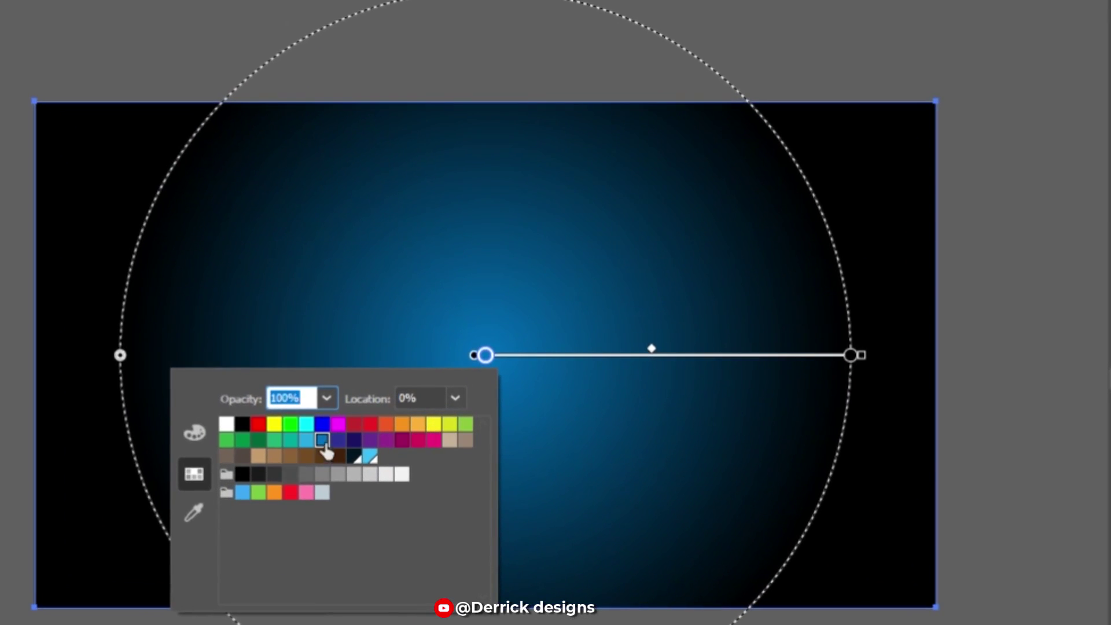
{"action": "left_click", "coordinate": [243, 493]}
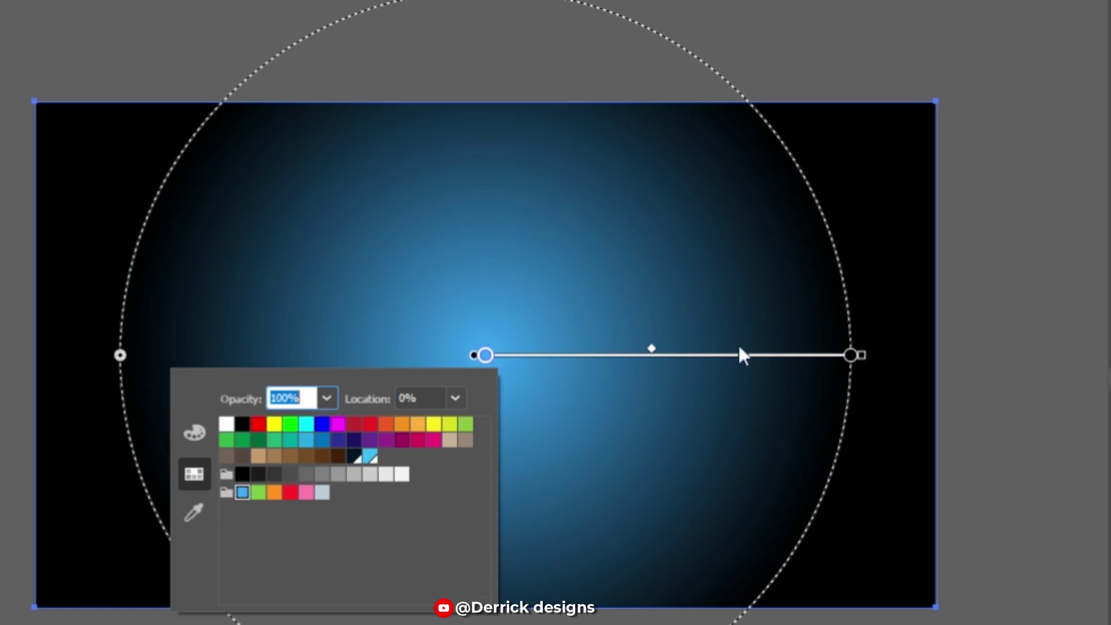
{"action": "double_click", "coordinate": [850, 355]}
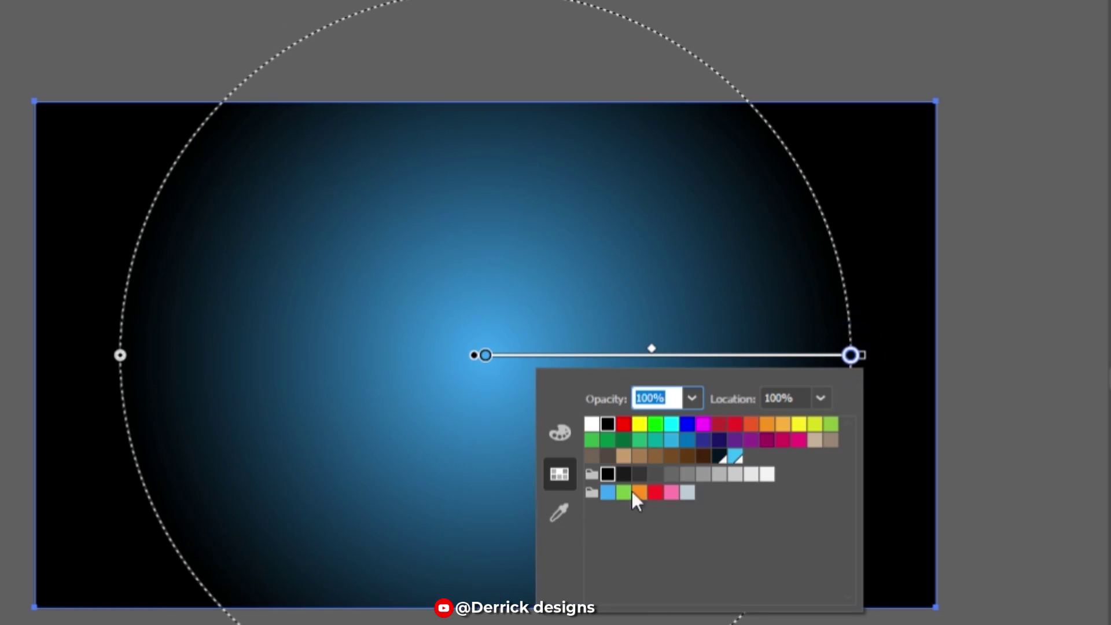
{"action": "left_click", "coordinate": [719, 439]}
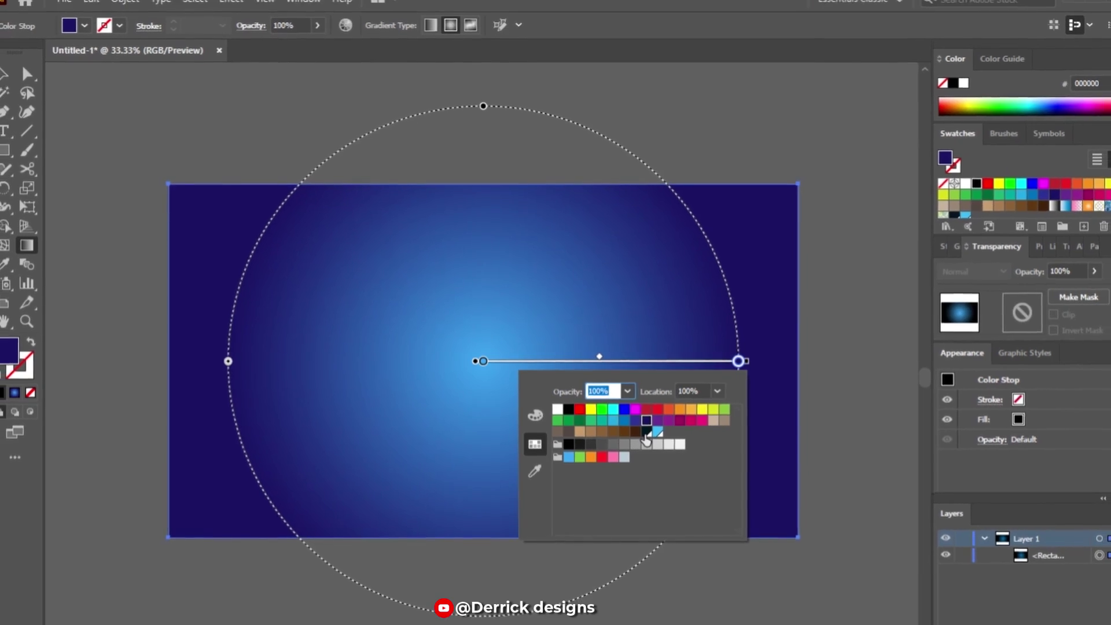
{"action": "left_click", "coordinate": [719, 456]}
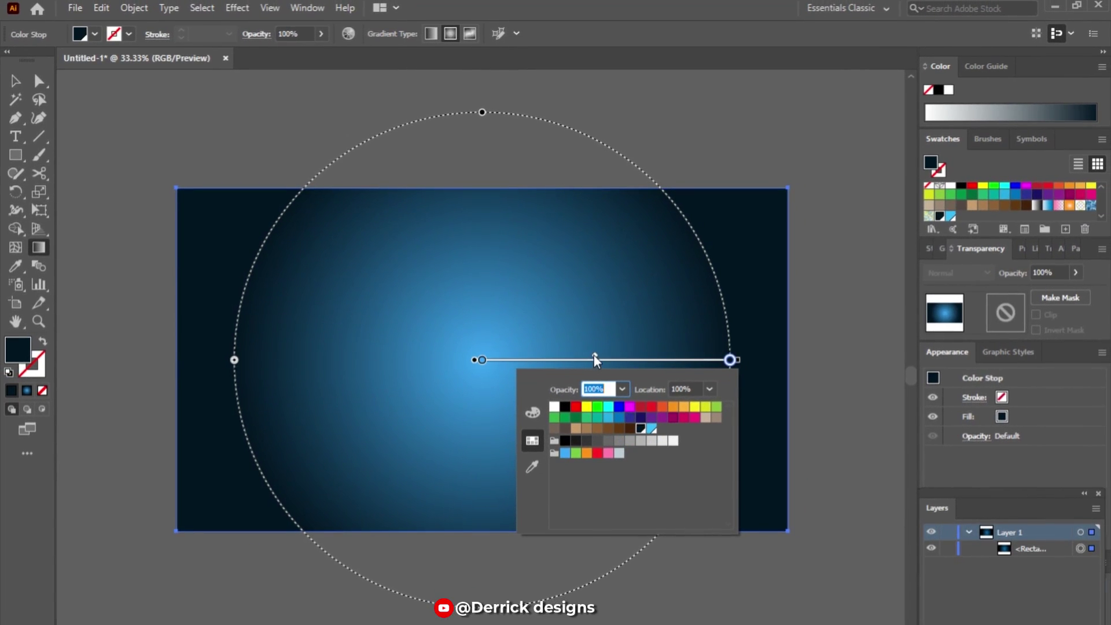
Step: Shift the gradient midpoint toward the centre and rotate the radial ellipse slightly
{"action": "left_click", "coordinate": [594, 356]}
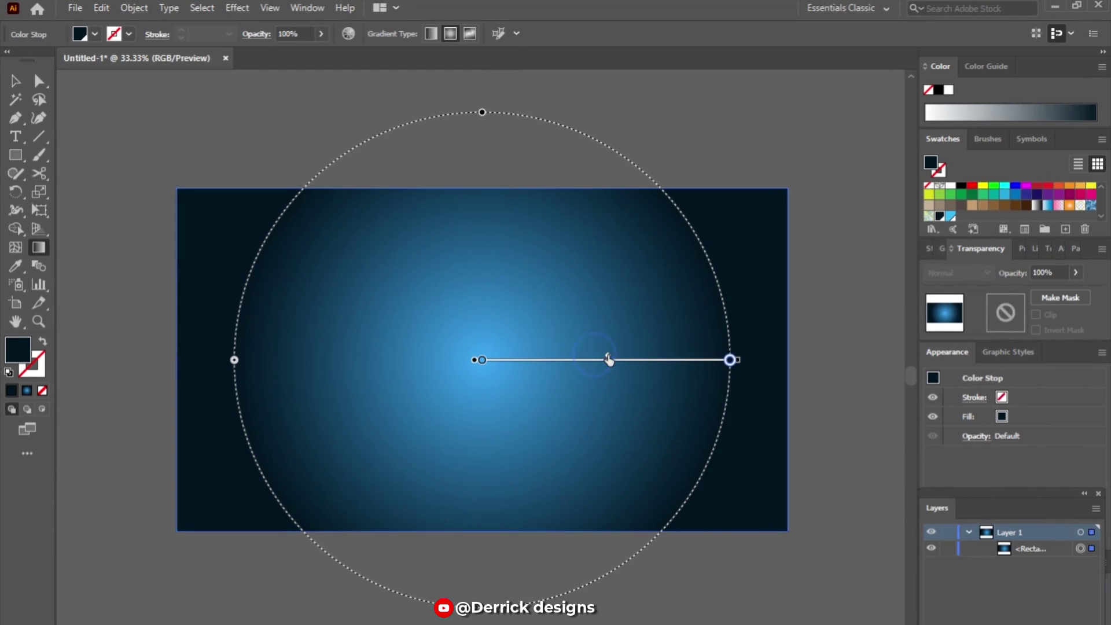
{"action": "left_click_drag", "start_coordinate": [595, 363], "coordinate": [573, 366]}
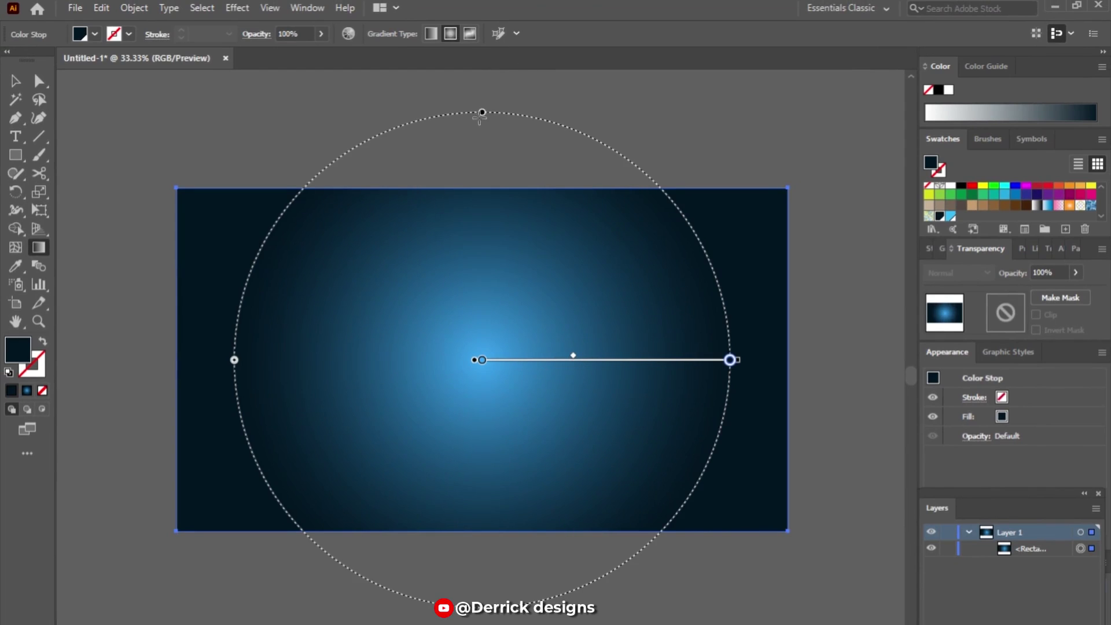
{"action": "mouse_move", "coordinate": [486, 112]}
{"action": "left_mouse_down"}
{"action": "mouse_move", "coordinate": [517, 114]}
{"action": "mouse_move", "coordinate": [488, 110]}
{"action": "left_mouse_up"}
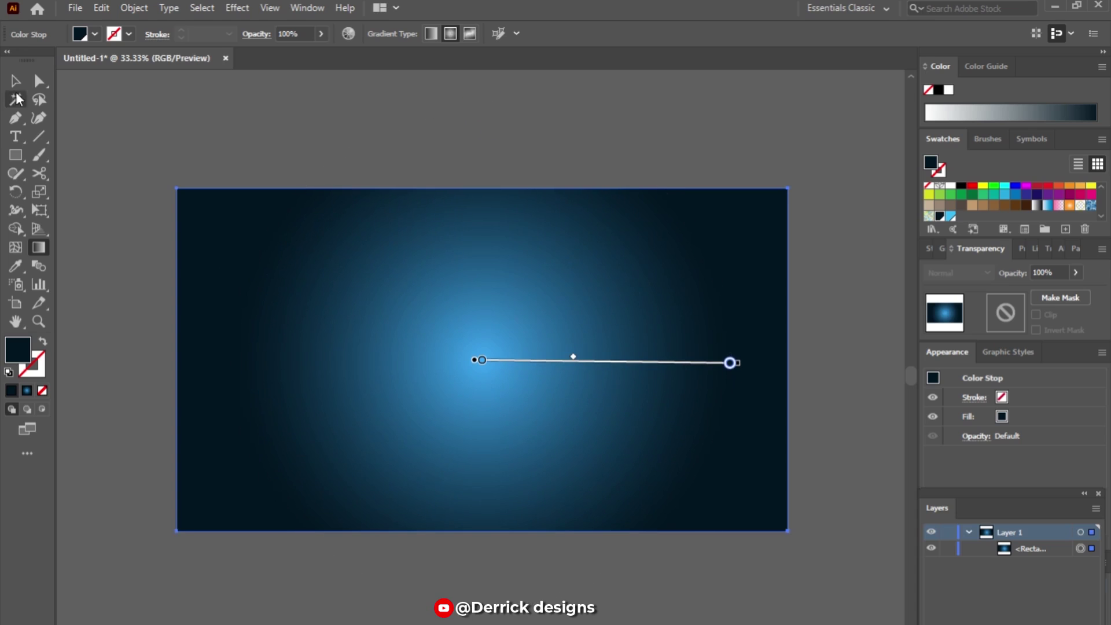
Step: Lock the background rectangle in Layers, then add point text 'JUMP' left of the artboard centre
{"action": "left_click", "coordinate": [15, 81]}
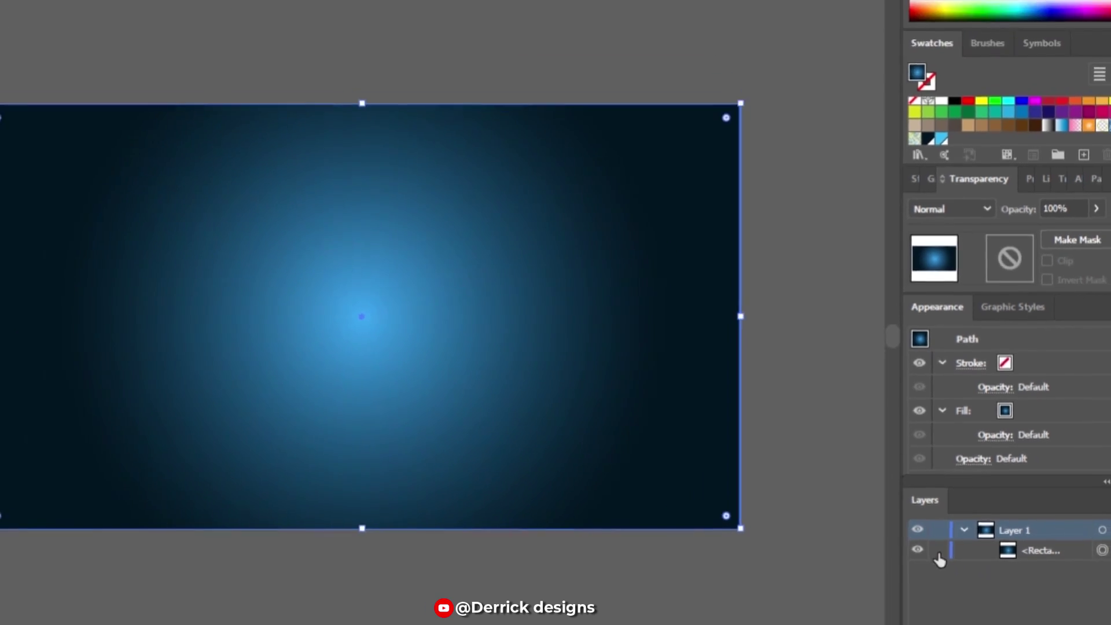
{"action": "left_click", "coordinate": [919, 553]}
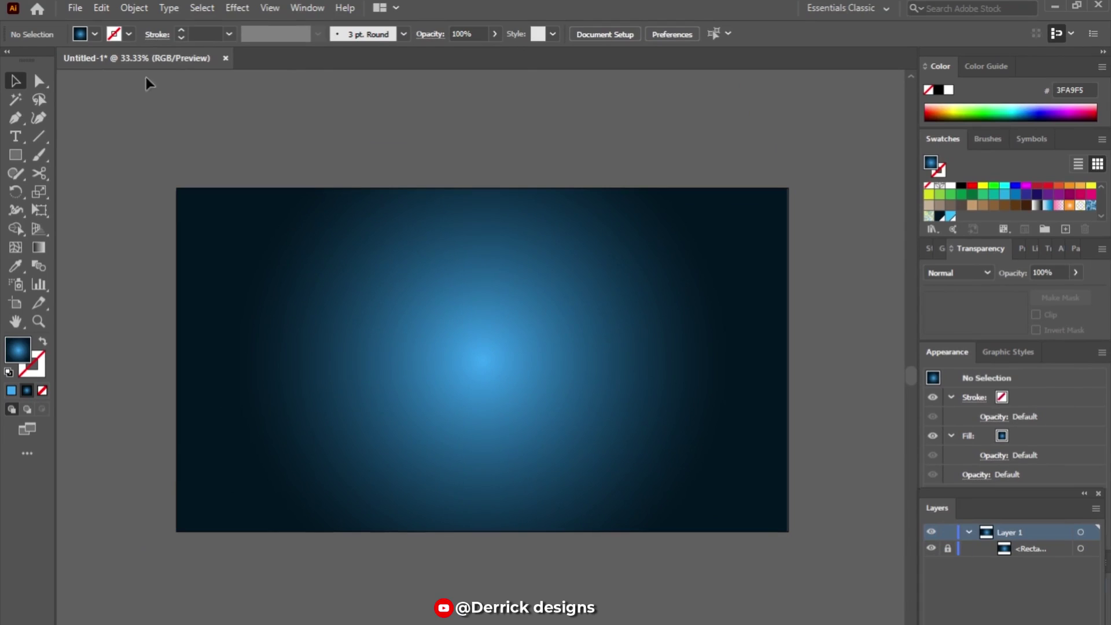
{"action": "left_click", "coordinate": [19, 138]}
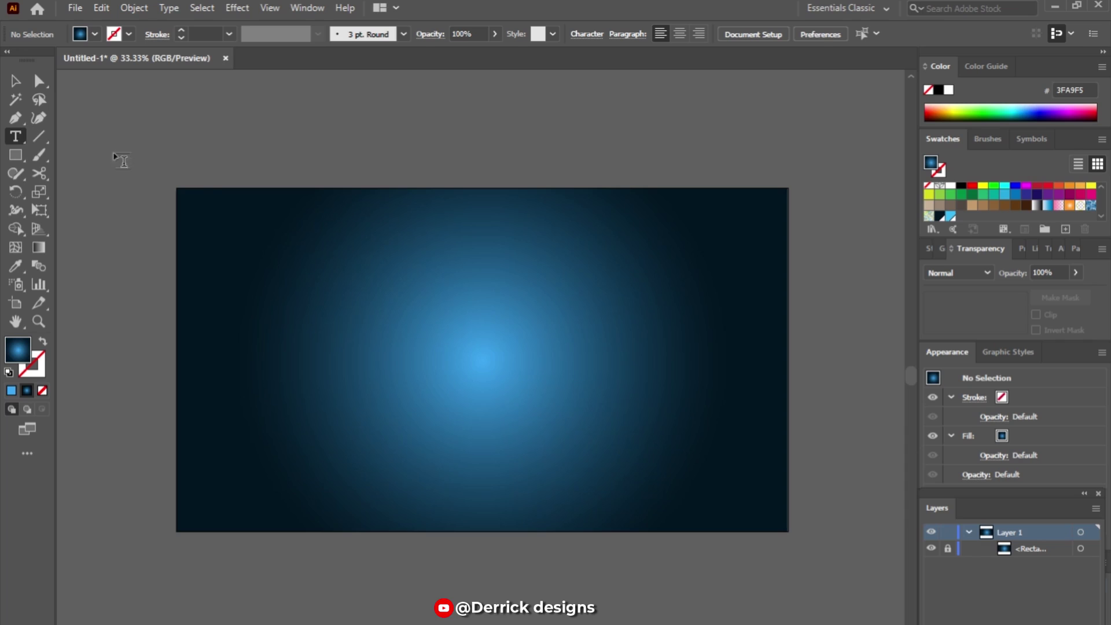
{"action": "left_click", "coordinate": [333, 343]}
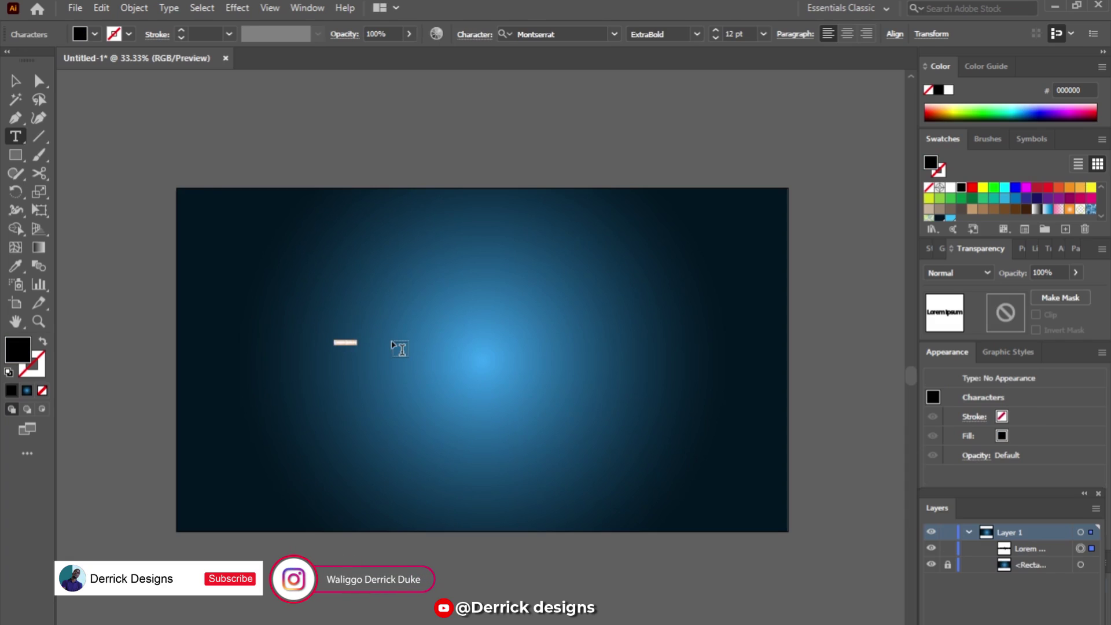
{"action": "type", "text": "J"}
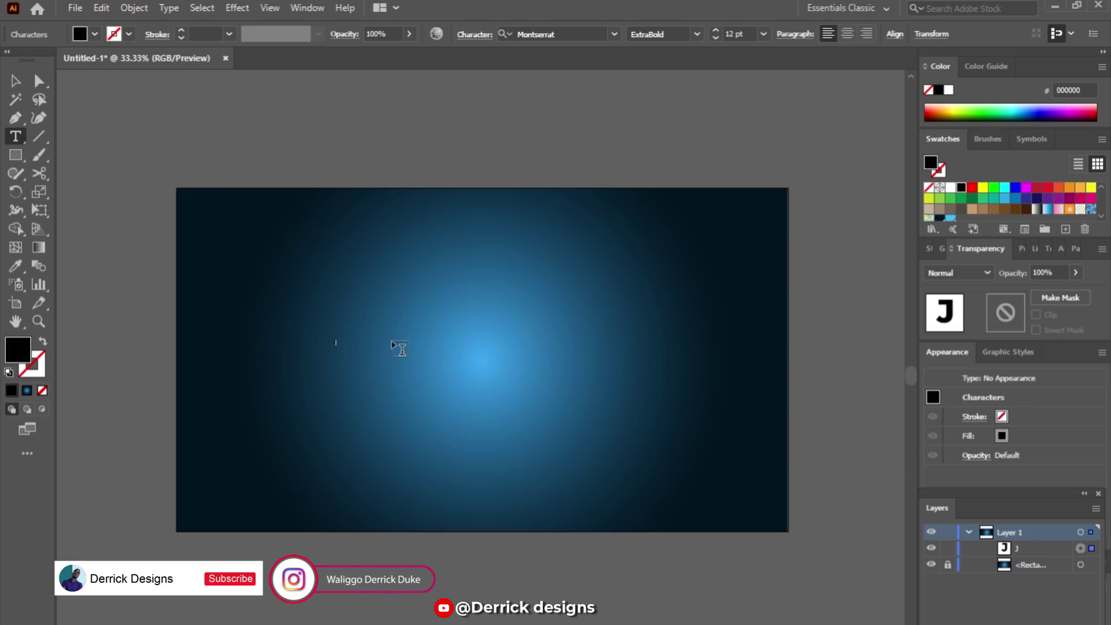
{"action": "type", "text": "UMP"}
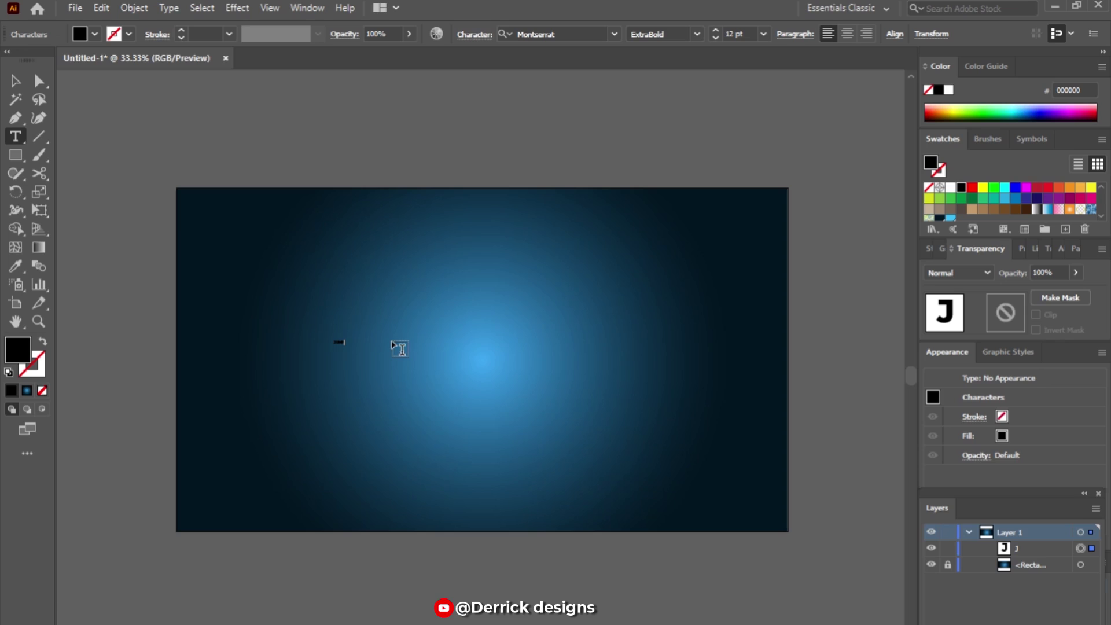
{"action": "key", "text": "Escape"}
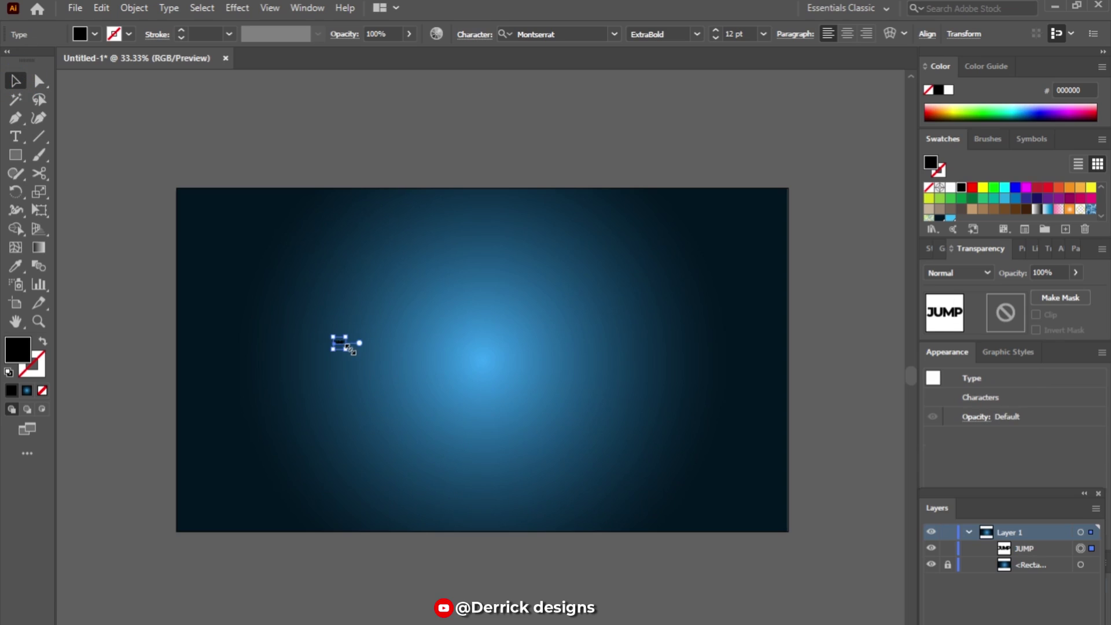
Step: Drag-scale the JUMP text to about 554 pt and move it across the artboard's middle
{"action": "left_click_drag", "start_coordinate": [347, 348], "coordinate": [466, 394]}
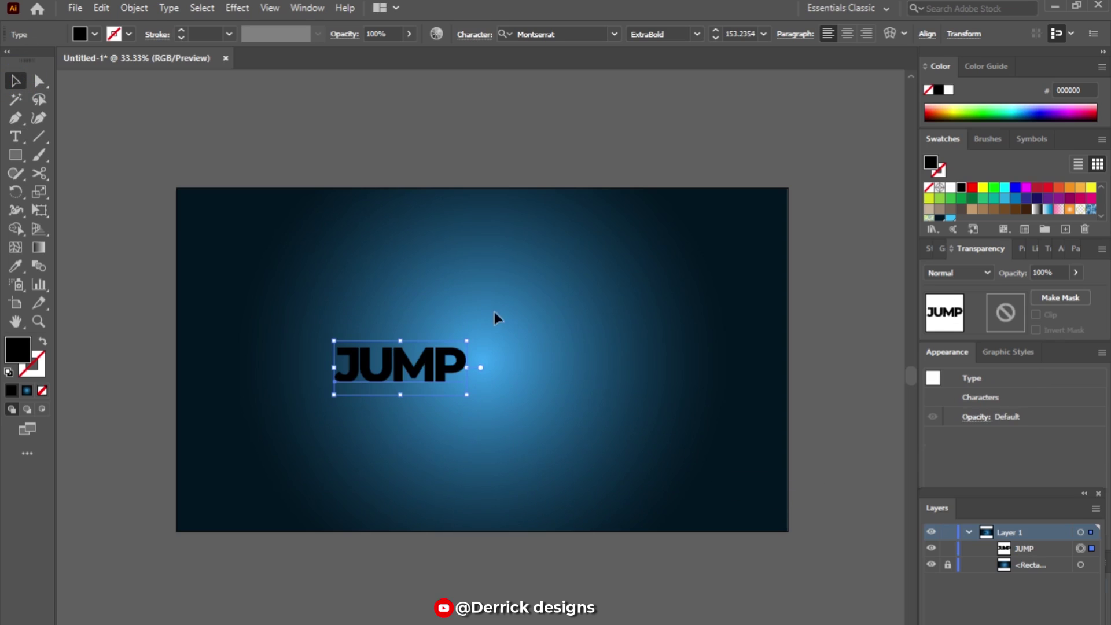
{"action": "left_click_drag", "start_coordinate": [464, 342], "coordinate": [769, 241]}
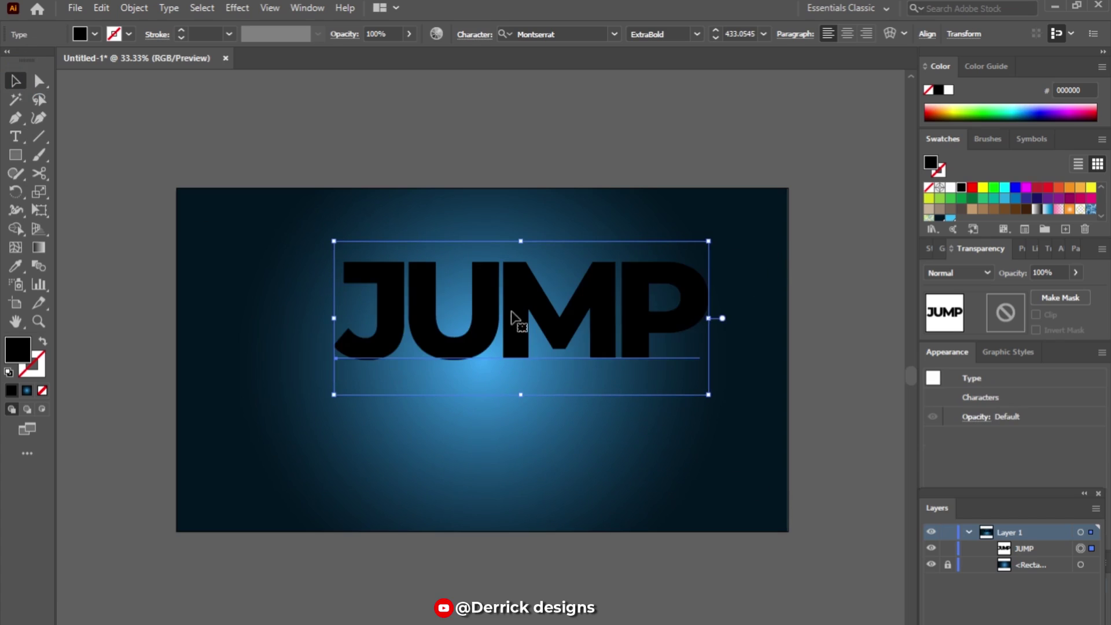
{"action": "left_click_drag", "start_coordinate": [515, 317], "coordinate": [444, 349]}
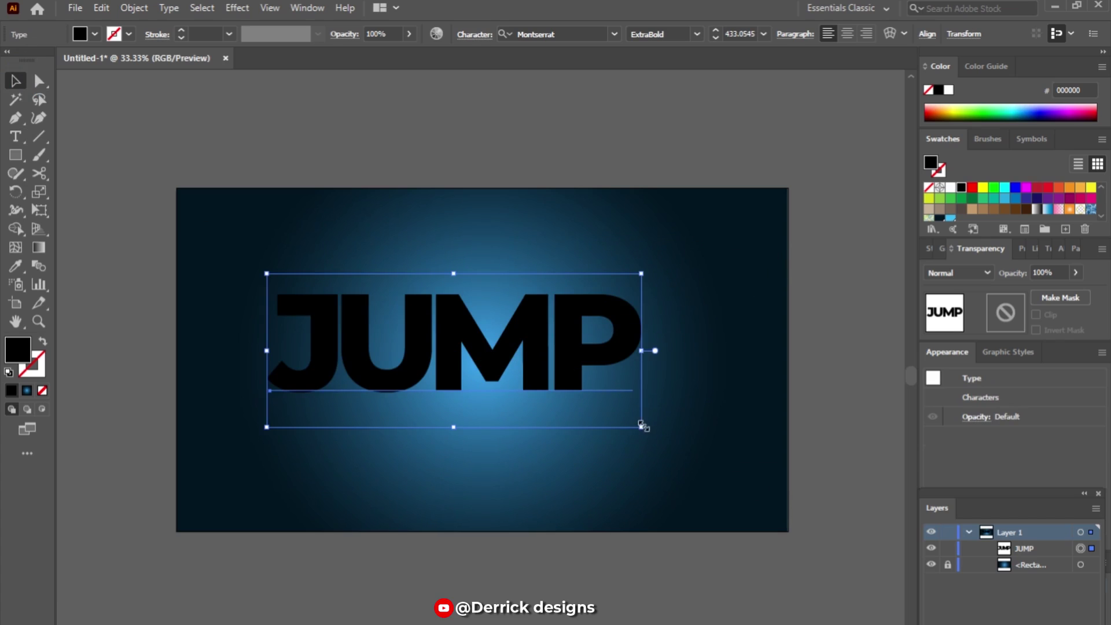
{"action": "left_click_drag", "start_coordinate": [654, 432], "coordinate": [745, 470]}
{"action": "left_click_drag", "start_coordinate": [545, 362], "coordinate": [513, 363]}
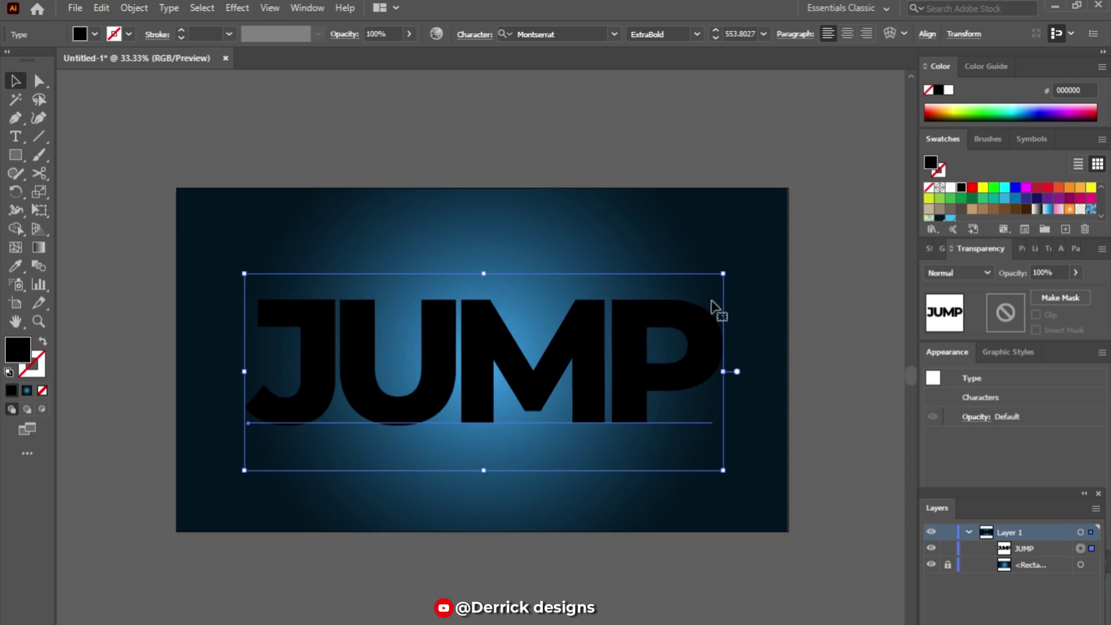
Step: Open the Character settings and set the JUMP tracking to -100
{"action": "left_click", "coordinate": [565, 35]}
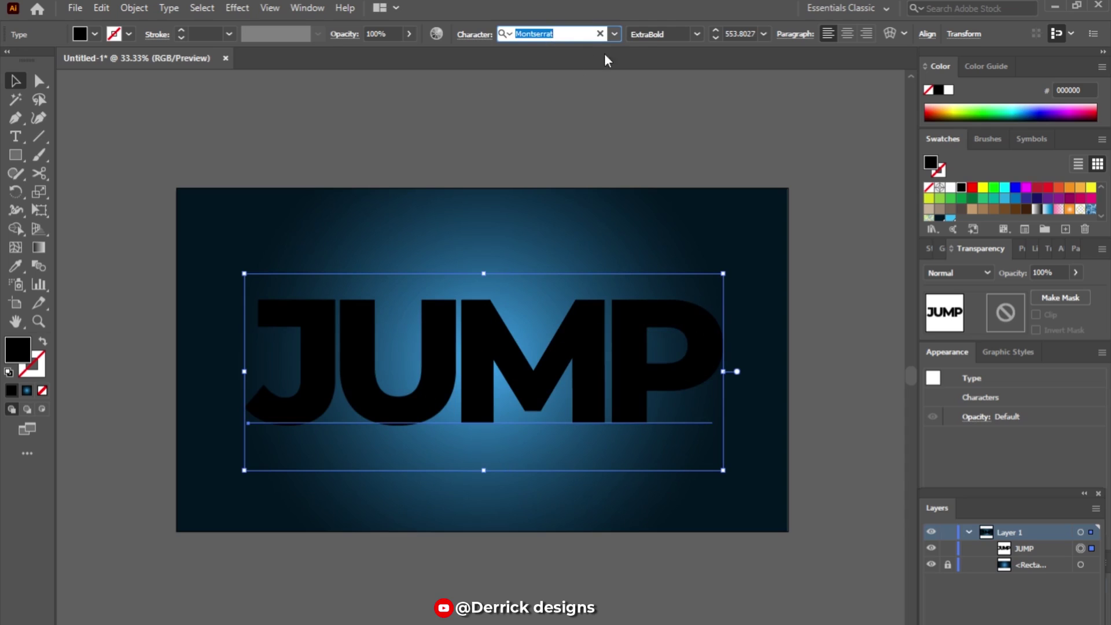
{"action": "left_click", "coordinate": [693, 35]}
{"action": "left_click", "coordinate": [694, 35]}
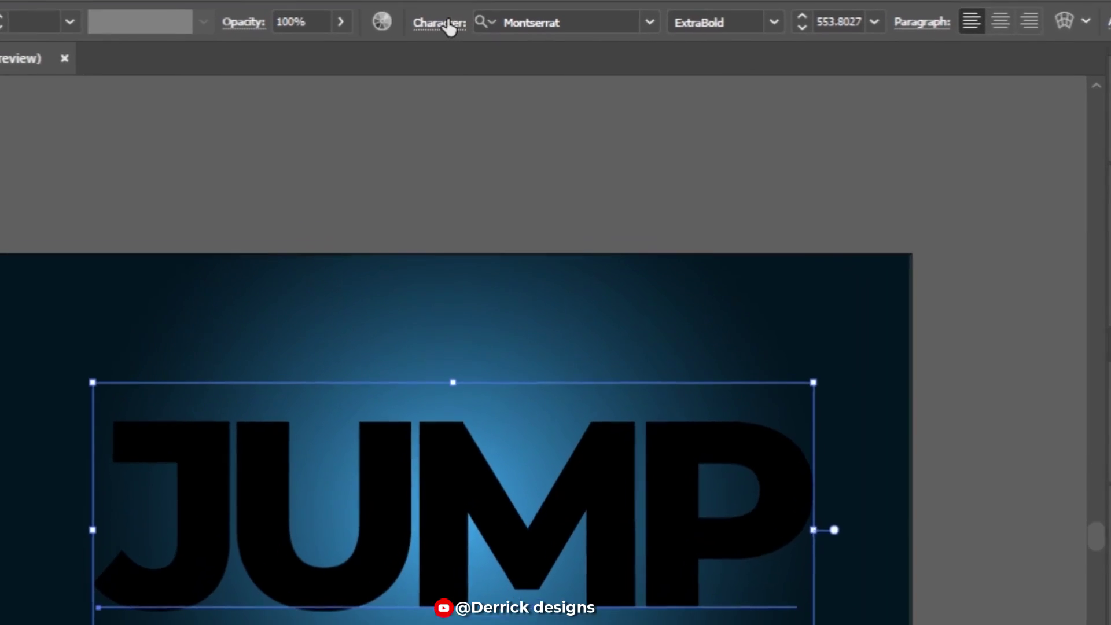
{"action": "left_click", "coordinate": [474, 35]}
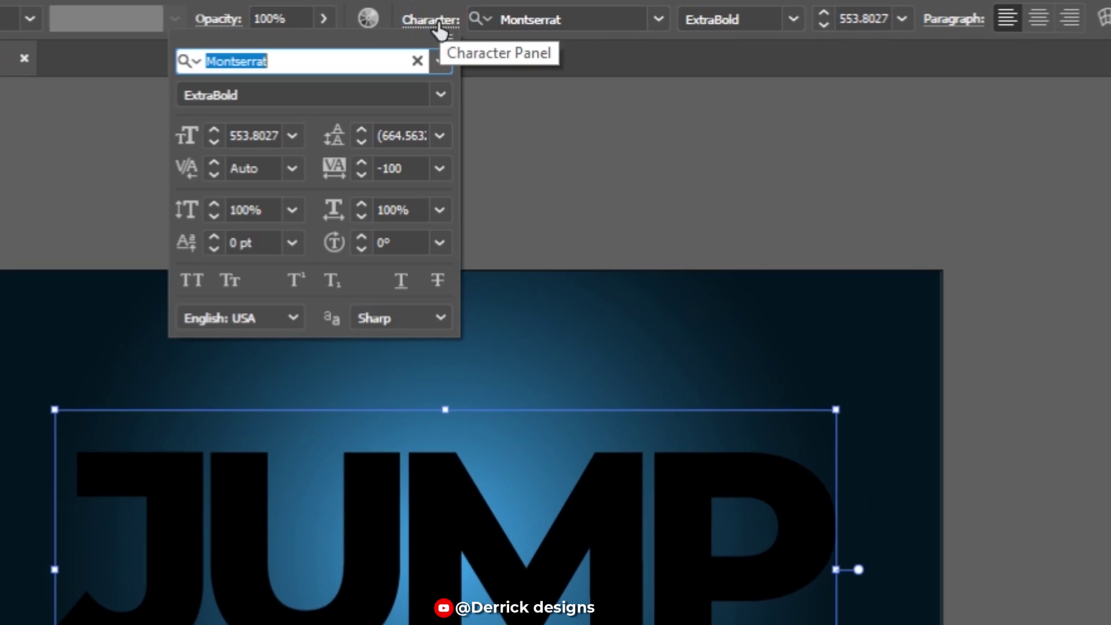
{"action": "left_click", "coordinate": [440, 168]}
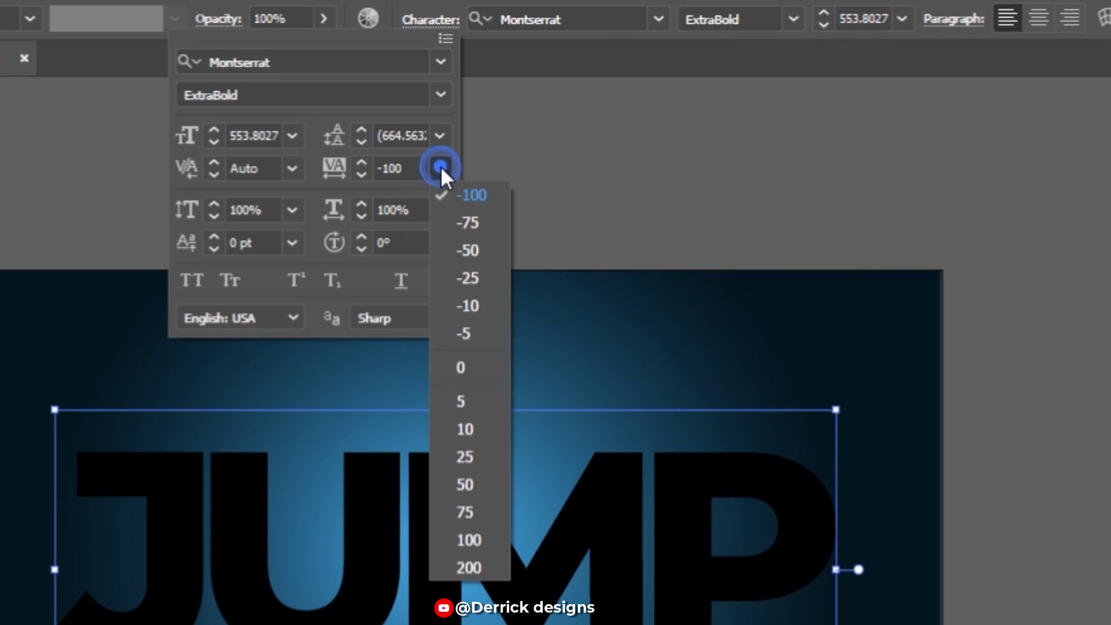
{"action": "left_click", "coordinate": [471, 197]}
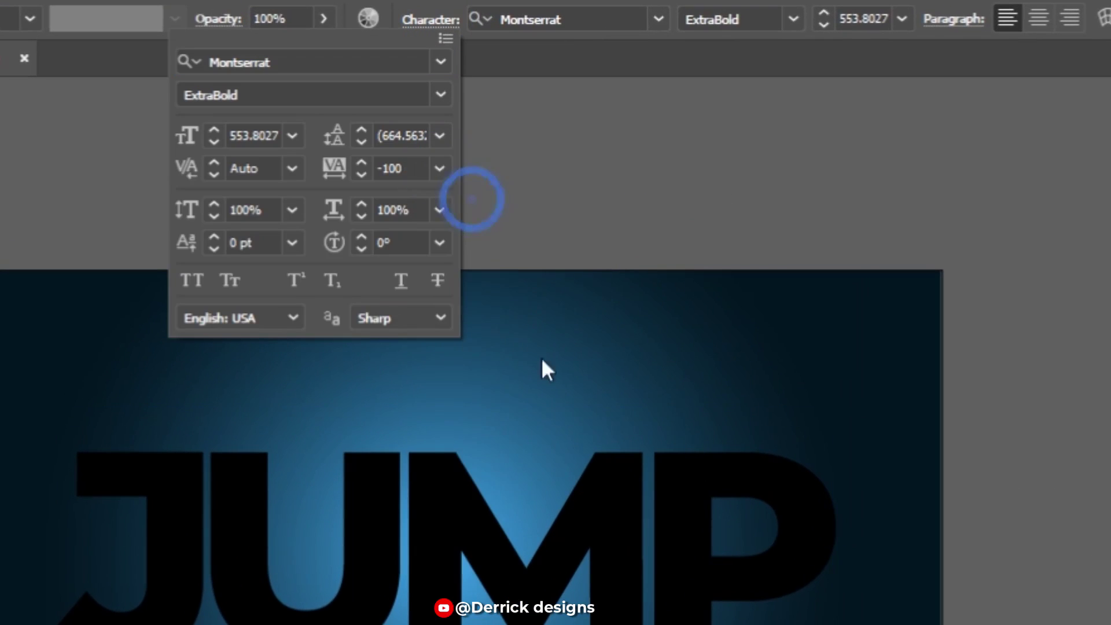
{"action": "left_click", "coordinate": [439, 169]}
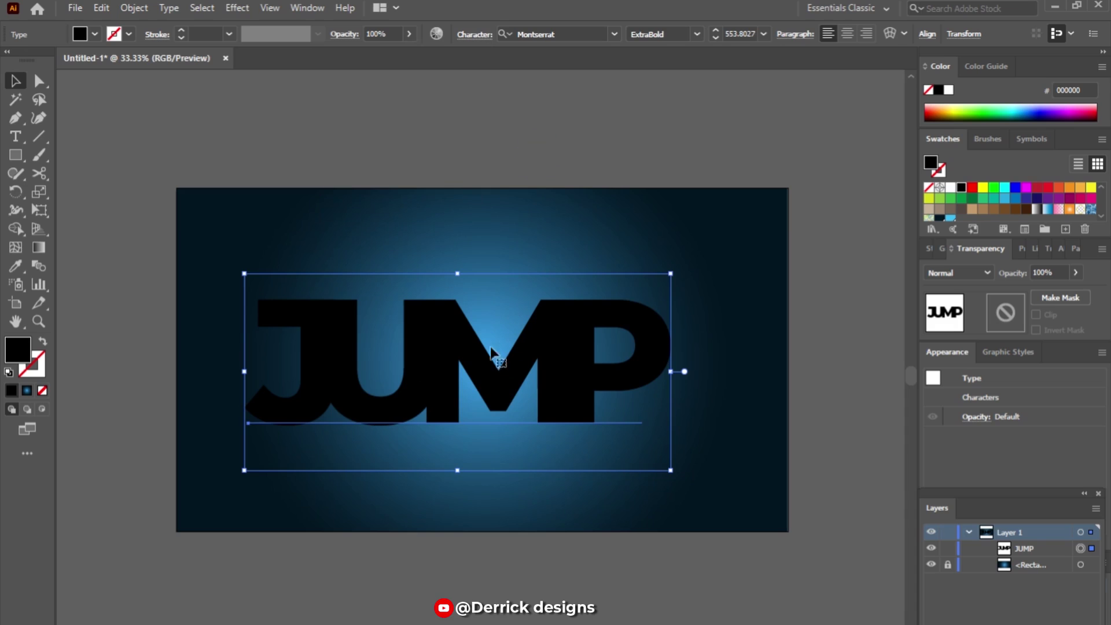
Step: Try a tracking of -15, then return the JUMP tracking to -100
{"action": "left_click", "coordinate": [481, 37]}
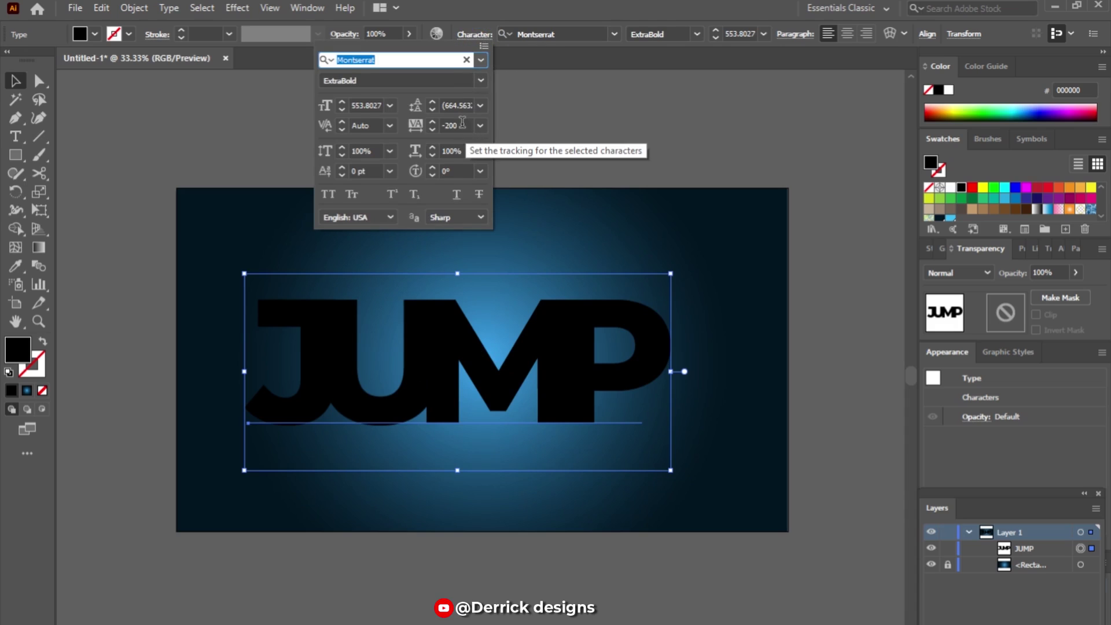
{"action": "left_click", "coordinate": [448, 125]}
{"action": "type", "text": "-15"}
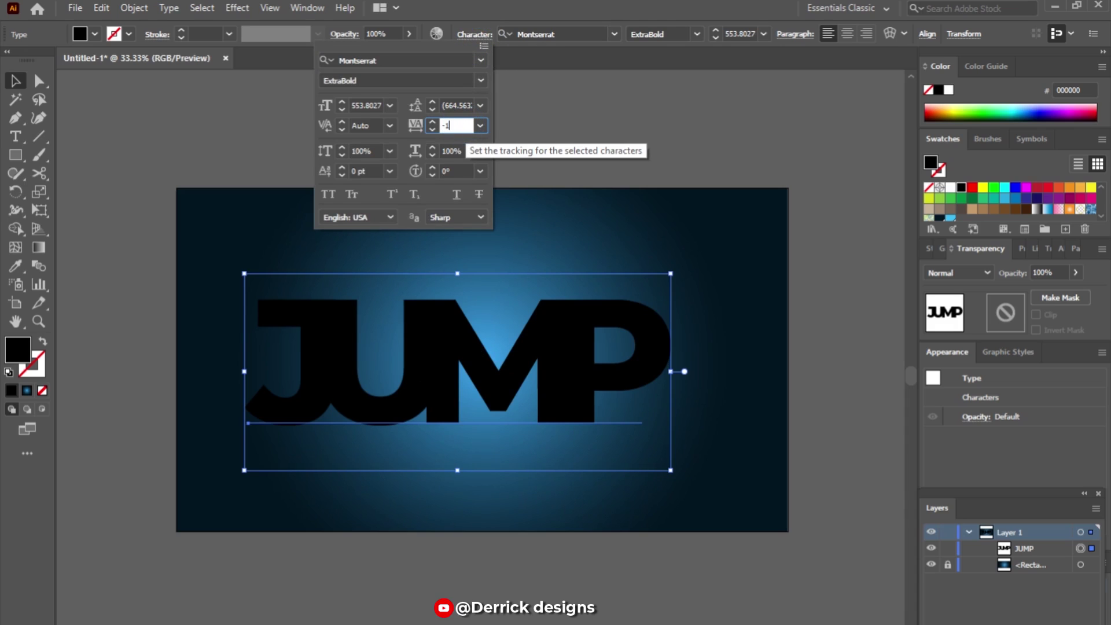
{"action": "left_click", "coordinate": [554, 154]}
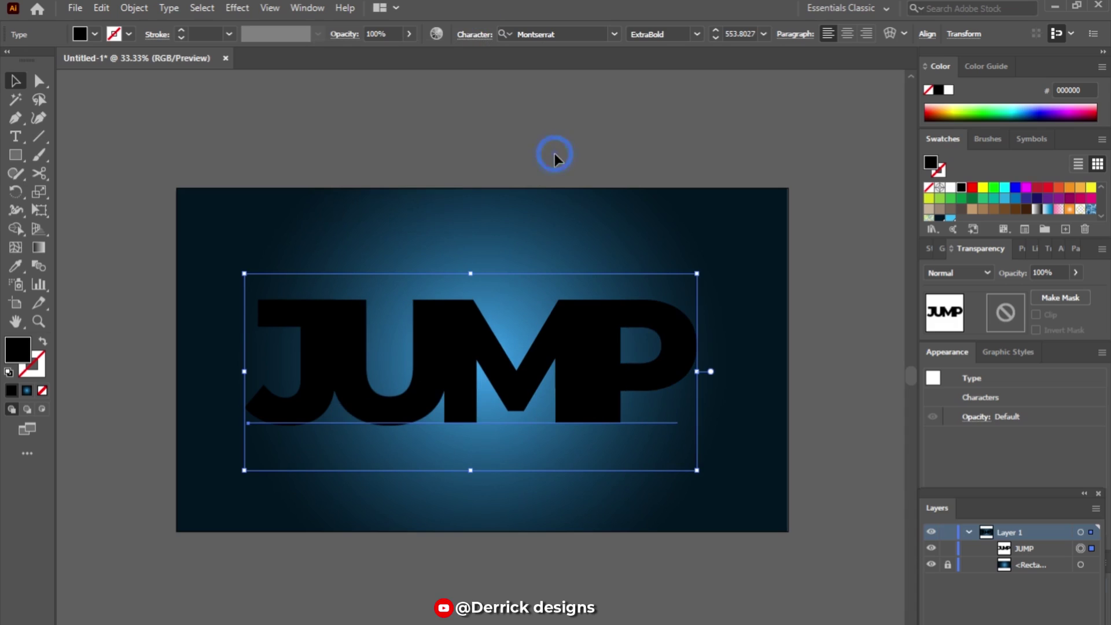
{"action": "left_click", "coordinate": [473, 35]}
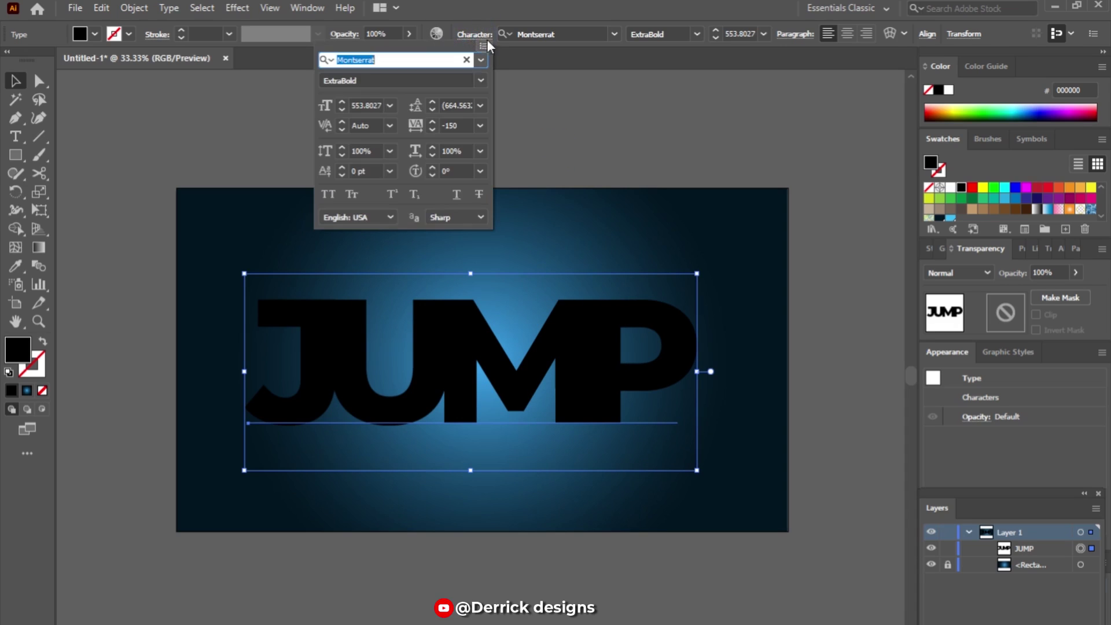
{"action": "left_click", "coordinate": [480, 126]}
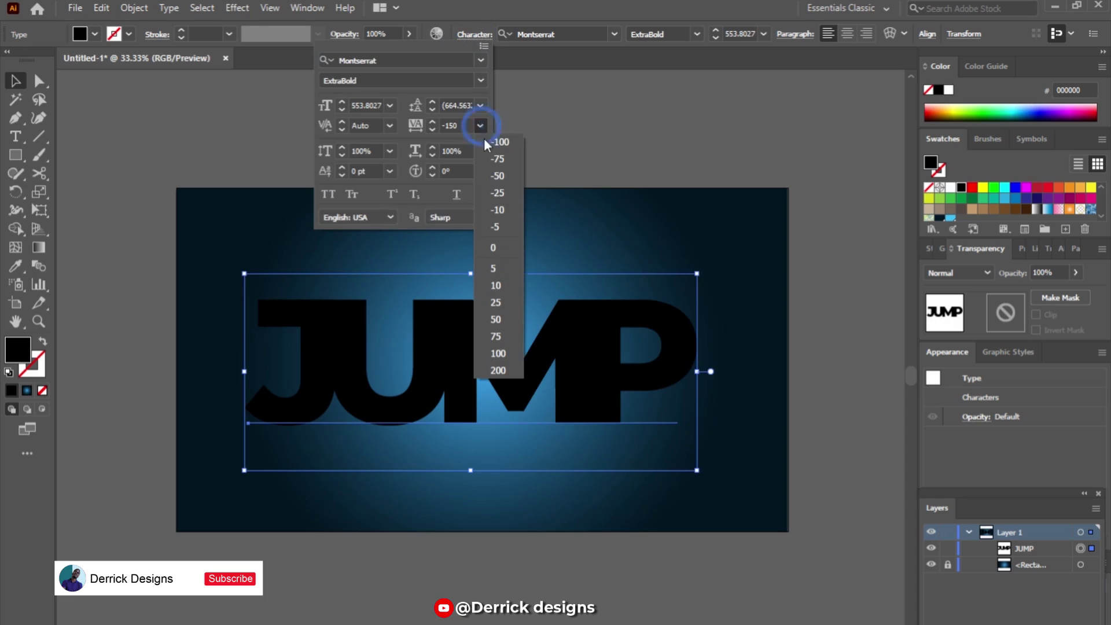
{"action": "left_click", "coordinate": [487, 141]}
{"action": "left_click", "coordinate": [586, 166]}
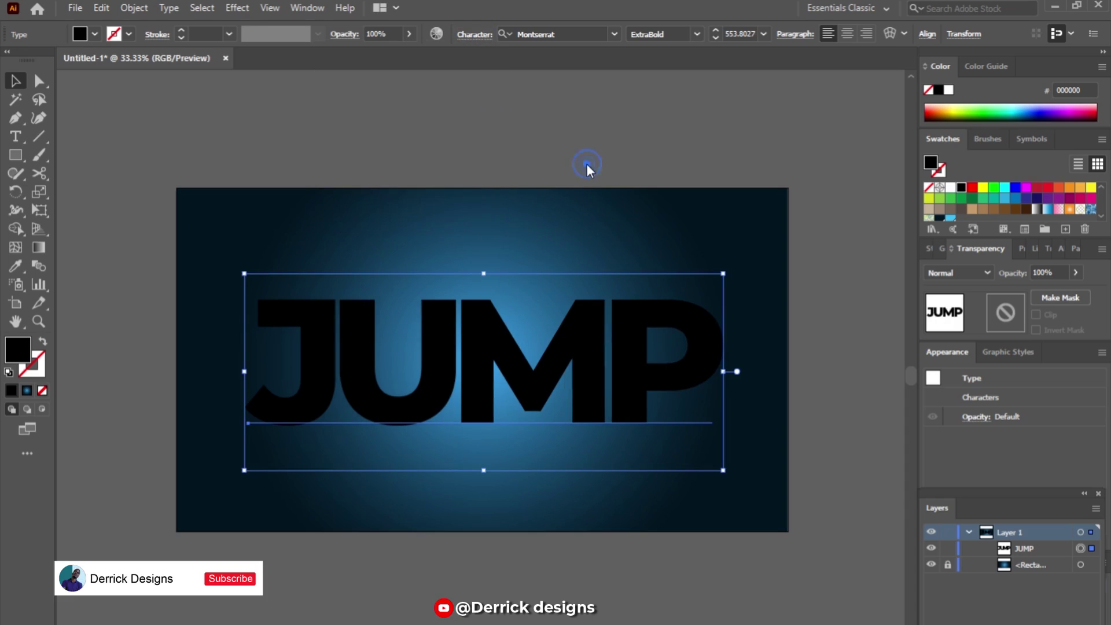
Step: Remove JUMP's fill and swap fill and stroke (Shift+X) for a thin outline, then deselect
{"action": "left_click", "coordinate": [41, 391]}
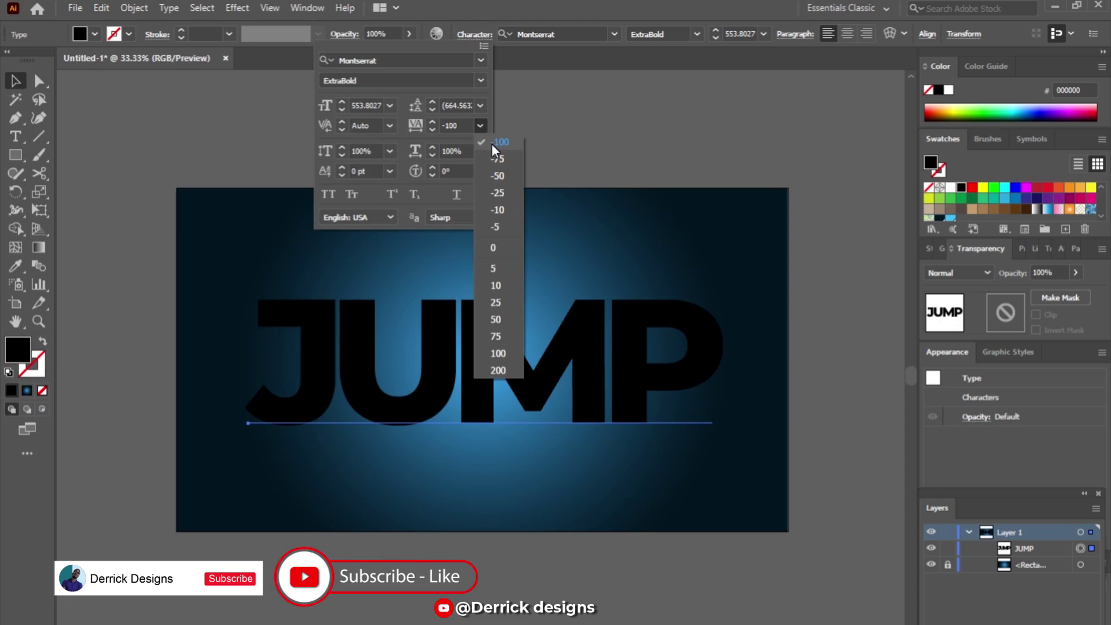
{"action": "left_click", "coordinate": [491, 144]}
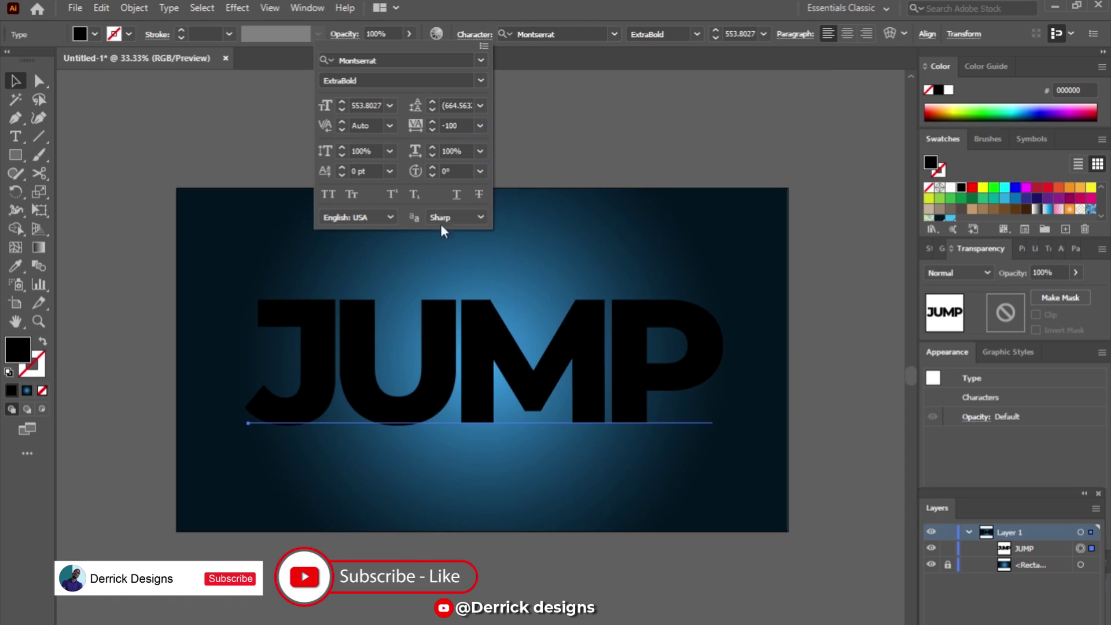
{"action": "left_click", "coordinate": [460, 127]}
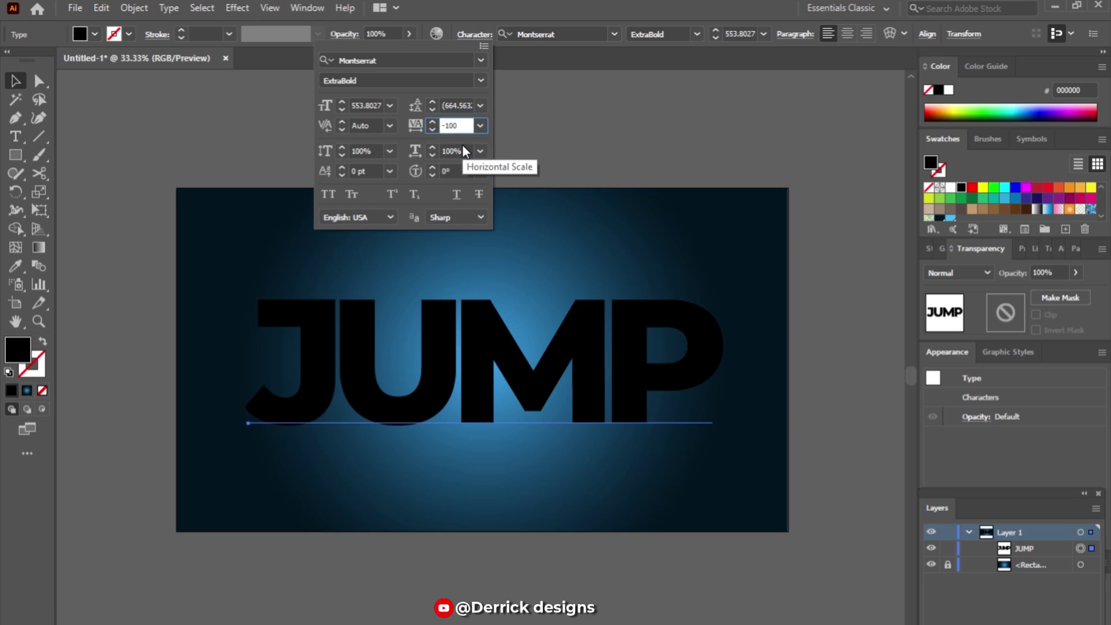
{"action": "key", "text": "Escape"}
{"action": "key", "text": "shift+x"}
{"action": "left_click", "coordinate": [456, 164]}
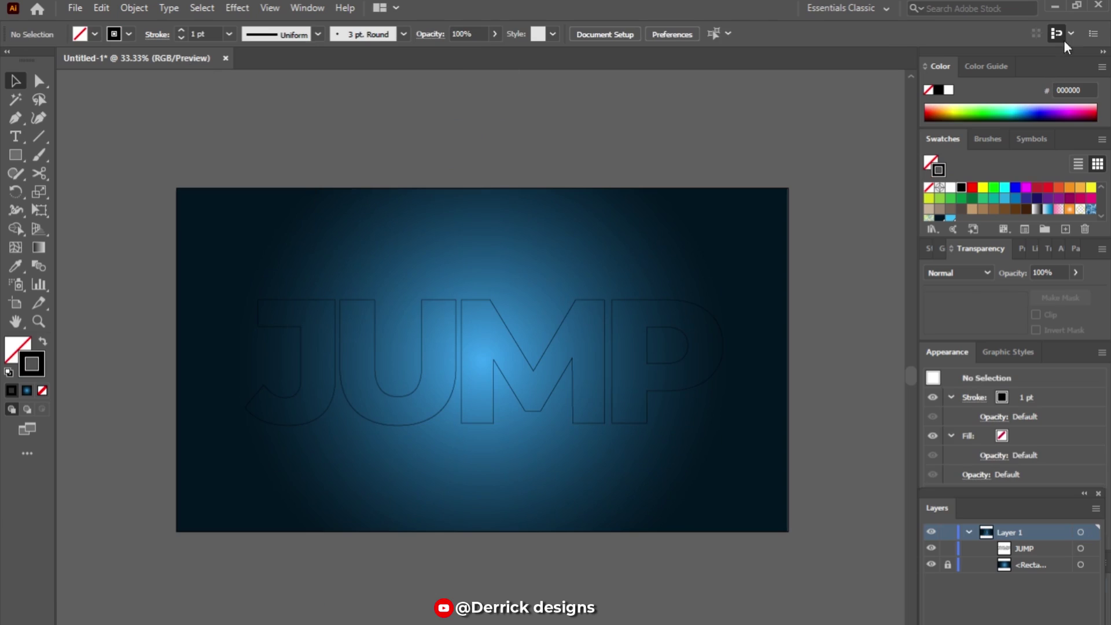
Step: Drag 236112.jpg from the desktop into the Illustrator document
{"action": "left_click", "coordinate": [1054, 7]}
{"action": "left_click_drag", "start_coordinate": [388, 316], "coordinate": [597, 434]}
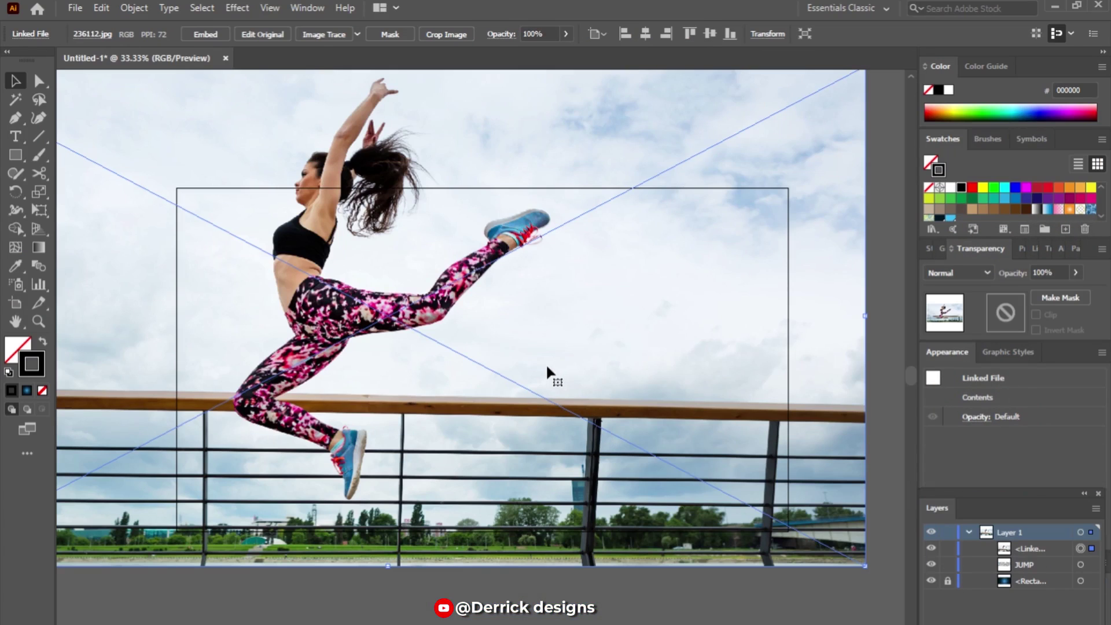
{"action": "scroll", "coordinate": [528, 367], "scroll_direction": "down", "scroll_amount": 5}
{"action": "scroll", "coordinate": [528, 367], "scroll_direction": "up", "scroll_amount": 4}
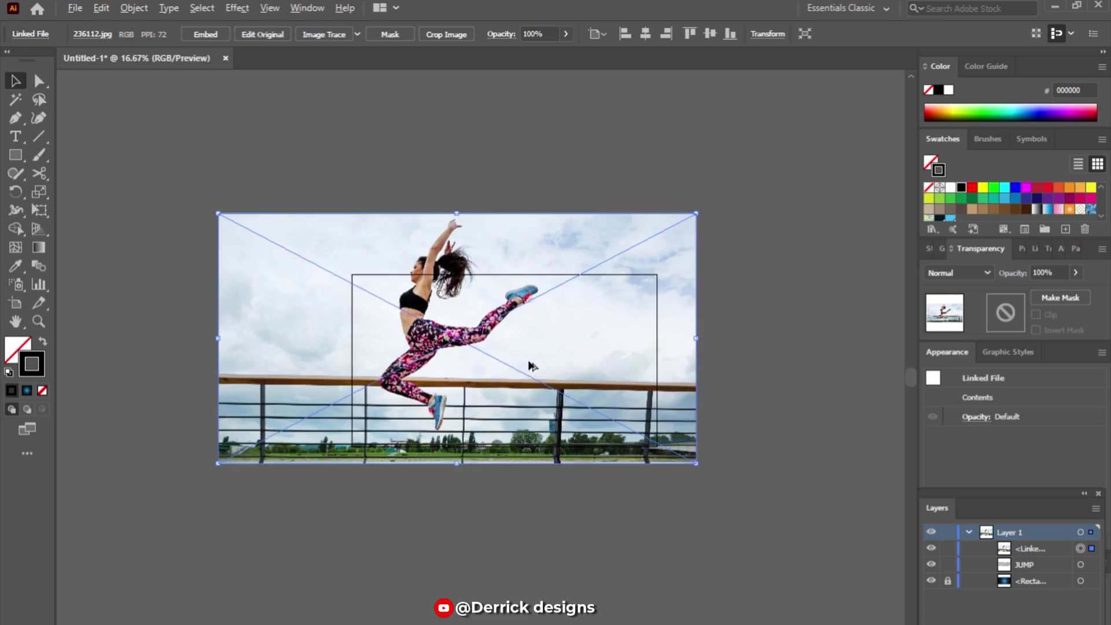
{"action": "scroll", "coordinate": [528, 367], "scroll_direction": "down", "scroll_amount": 1}
{"action": "scroll", "coordinate": [529, 366], "scroll_direction": "up", "scroll_amount": 1}
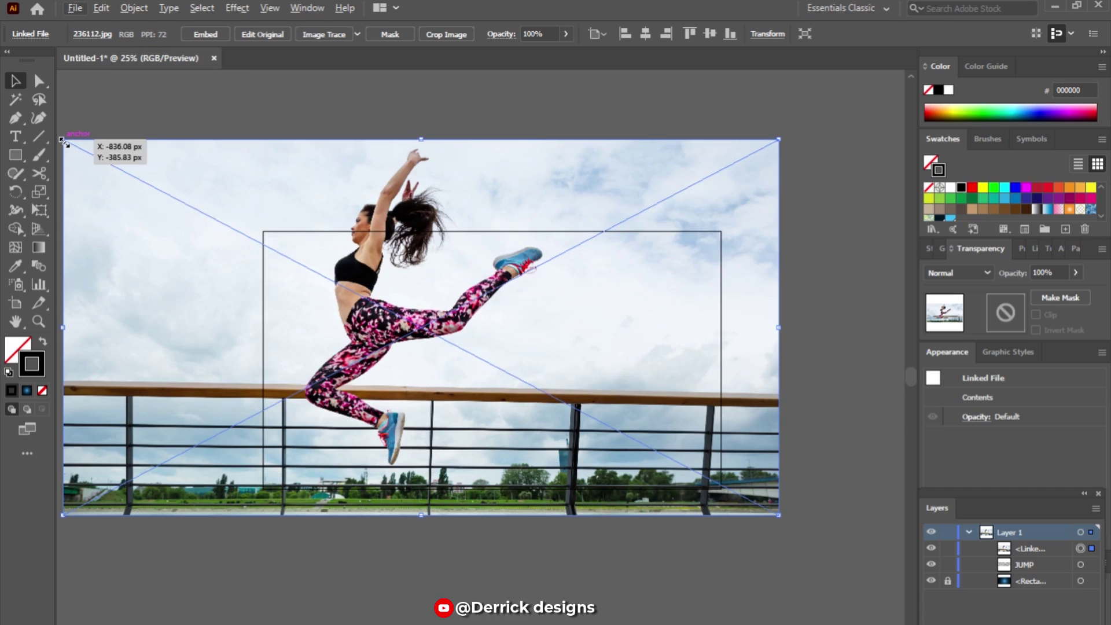
Step: Shrink and reposition the jumping-woman photo so it sits over the gradient artboard
{"action": "left_click_drag", "start_coordinate": [64, 141], "coordinate": [300, 334]}
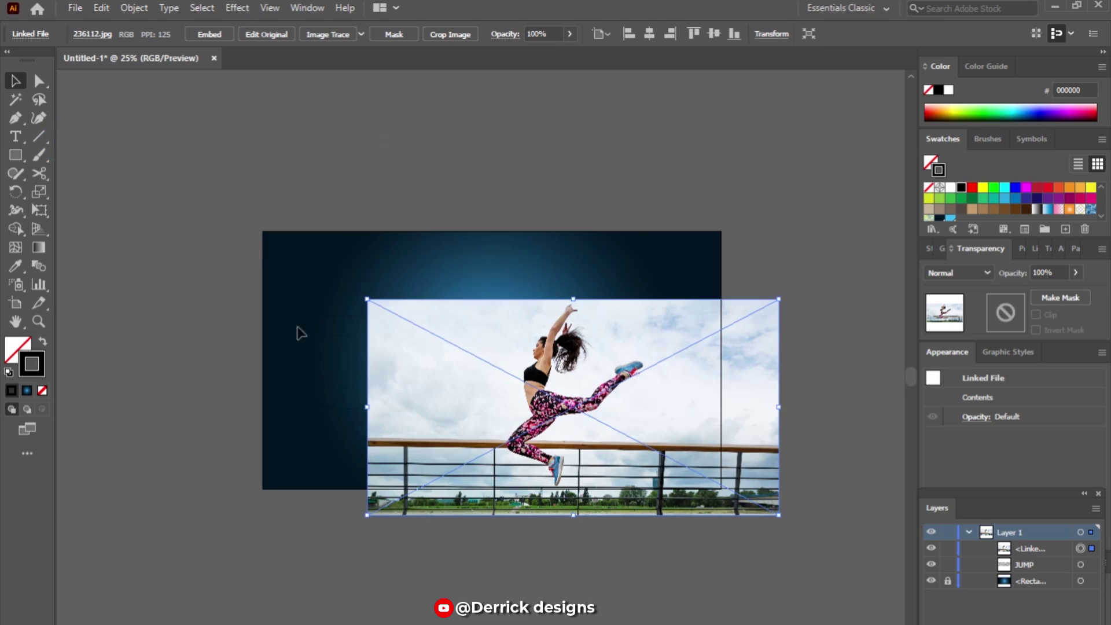
{"action": "left_click_drag", "start_coordinate": [780, 406], "coordinate": [663, 399]}
{"action": "left_click_drag", "start_coordinate": [519, 427], "coordinate": [455, 397]}
{"action": "left_click_drag", "start_coordinate": [598, 377], "coordinate": [678, 377]}
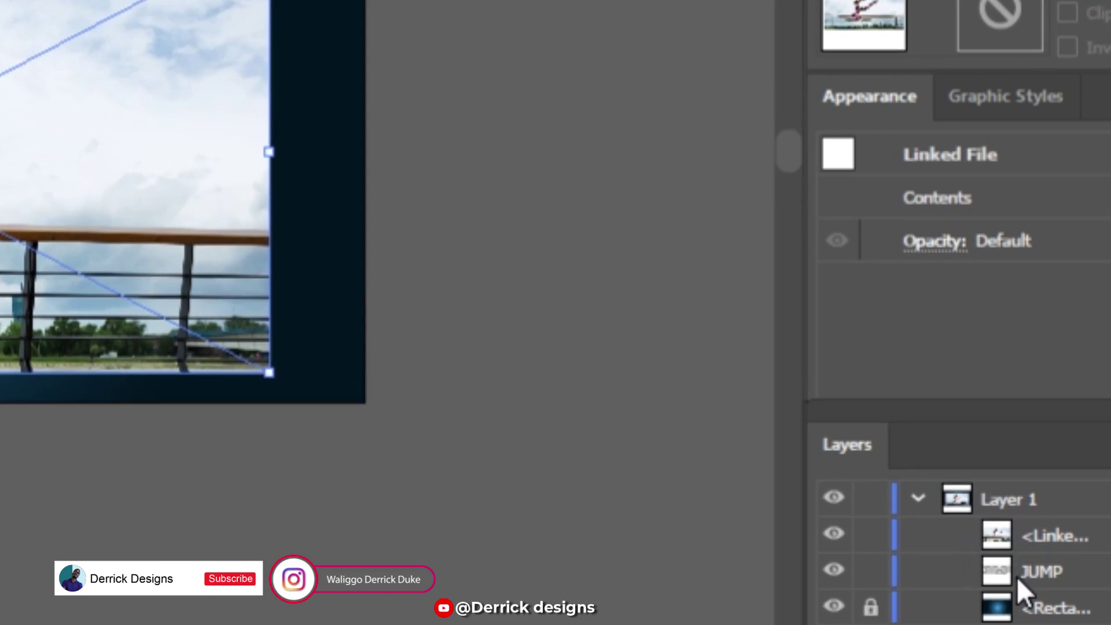
Step: Move the JUMP layer above the photo, shrink the photo from its corner, and lock JUMP
{"action": "left_click", "coordinate": [1009, 560]}
{"action": "mouse_move", "coordinate": [1006, 553]}
{"action": "left_mouse_down"}
{"action": "mouse_move", "coordinate": [1004, 525]}
{"action": "mouse_move", "coordinate": [1011, 533]}
{"action": "left_mouse_up"}
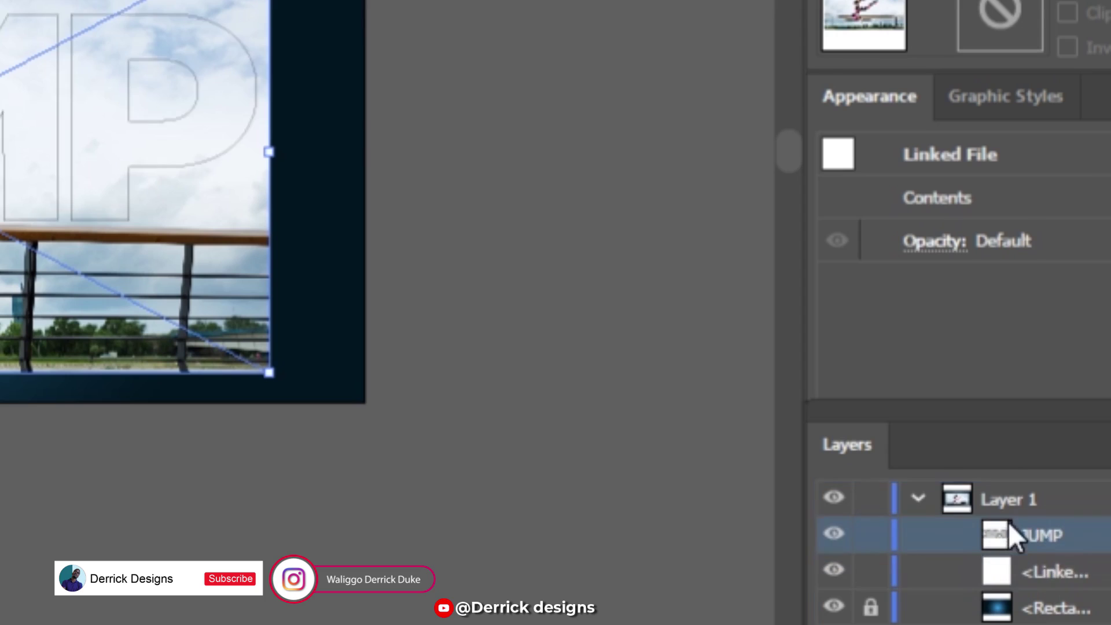
{"action": "scroll", "coordinate": [619, 448], "scroll_direction": "up", "scroll_amount": 2}
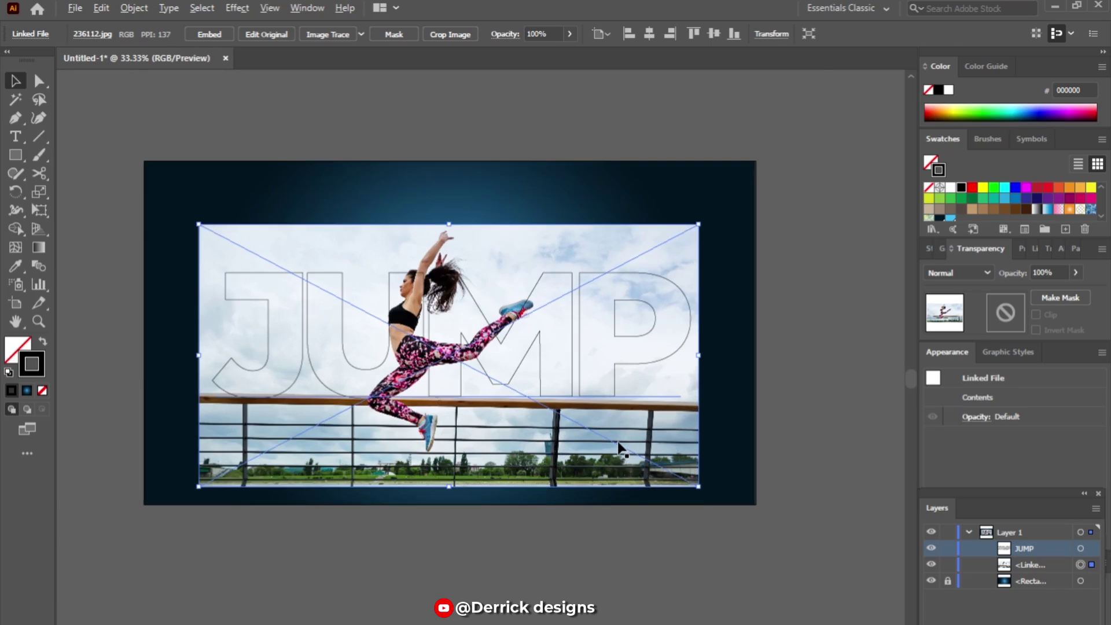
{"action": "left_click_drag", "start_coordinate": [461, 411], "coordinate": [573, 435]}
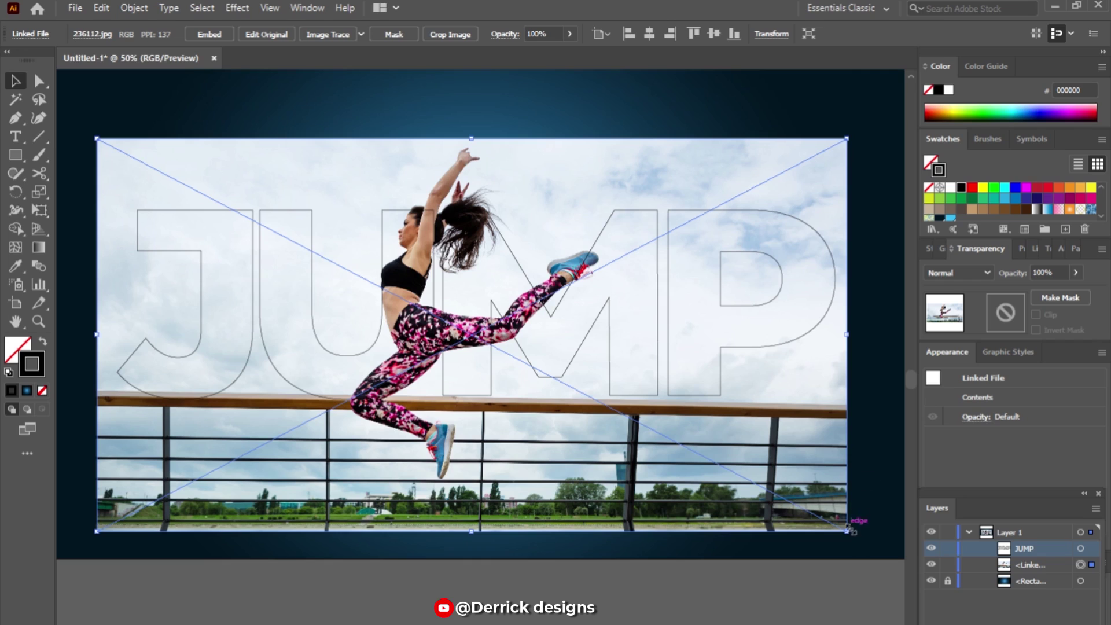
{"action": "mouse_move", "coordinate": [848, 530]}
{"action": "left_mouse_down"}
{"action": "mouse_move", "coordinate": [831, 510]}
{"action": "mouse_move", "coordinate": [839, 528]}
{"action": "left_mouse_up"}
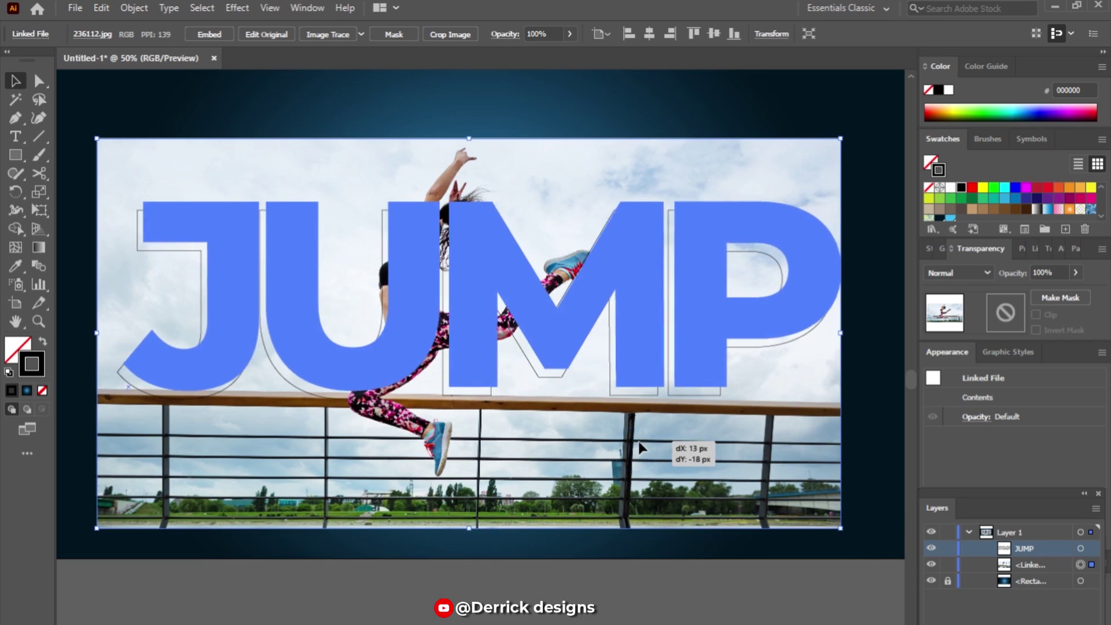
{"action": "left_click", "coordinate": [621, 353]}
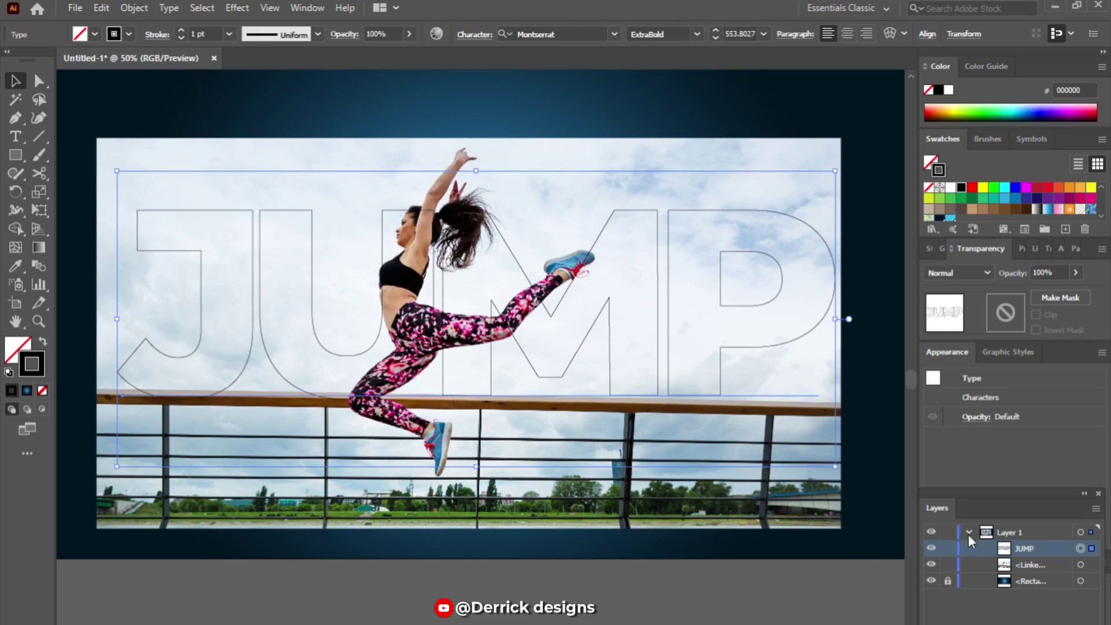
{"action": "left_click", "coordinate": [946, 549]}
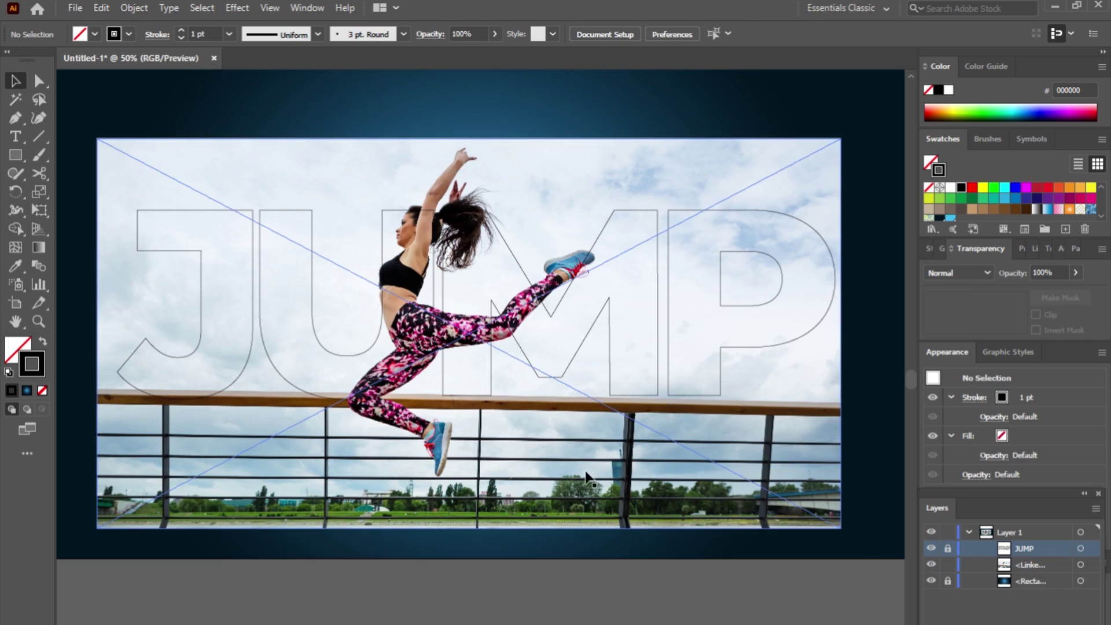
Step: Nudge the photo behind the letters and unlock the JUMP layer
{"action": "left_click_drag", "start_coordinate": [577, 478], "coordinate": [588, 492]}
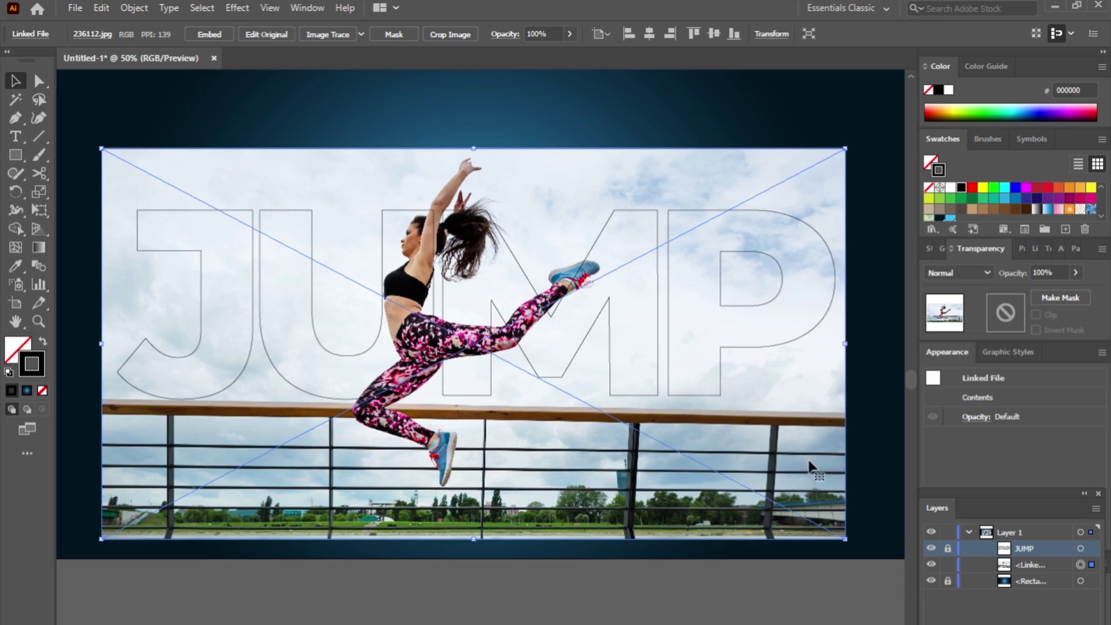
{"action": "left_click", "coordinate": [946, 548]}
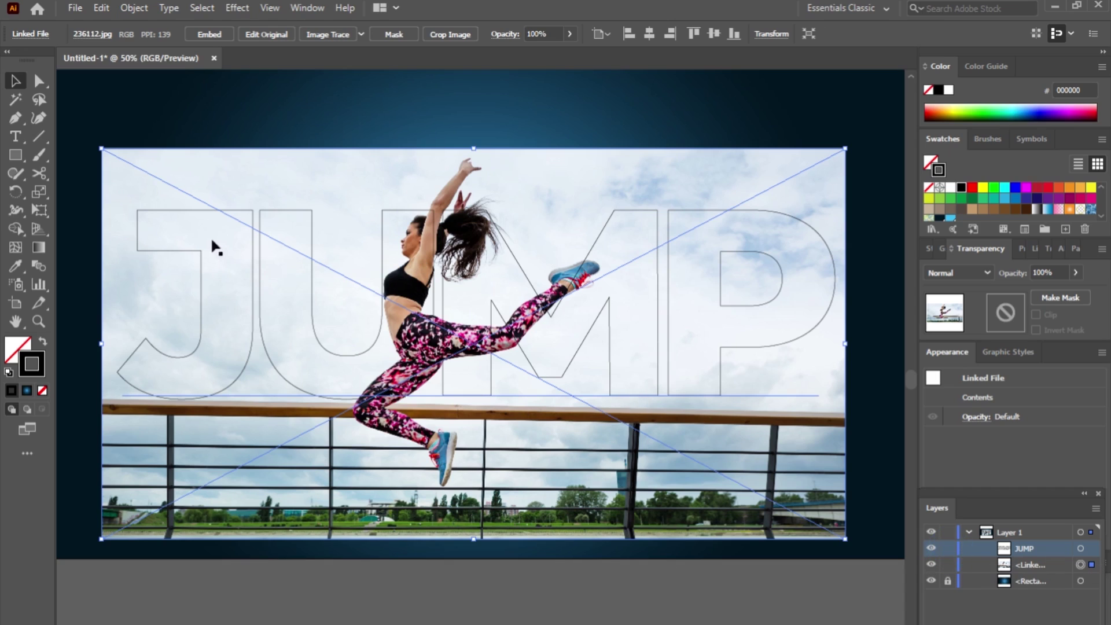
{"action": "left_click", "coordinate": [380, 172]}
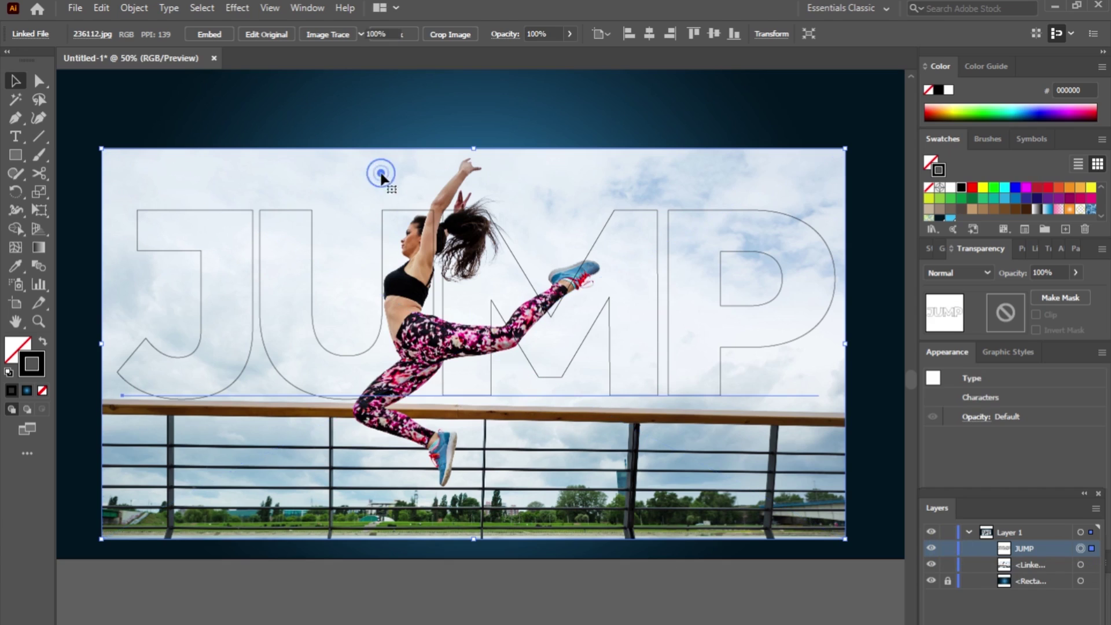
Step: Select the jumping-woman photo and copy it with Edit > Copy
{"action": "left_click", "coordinate": [352, 156]}
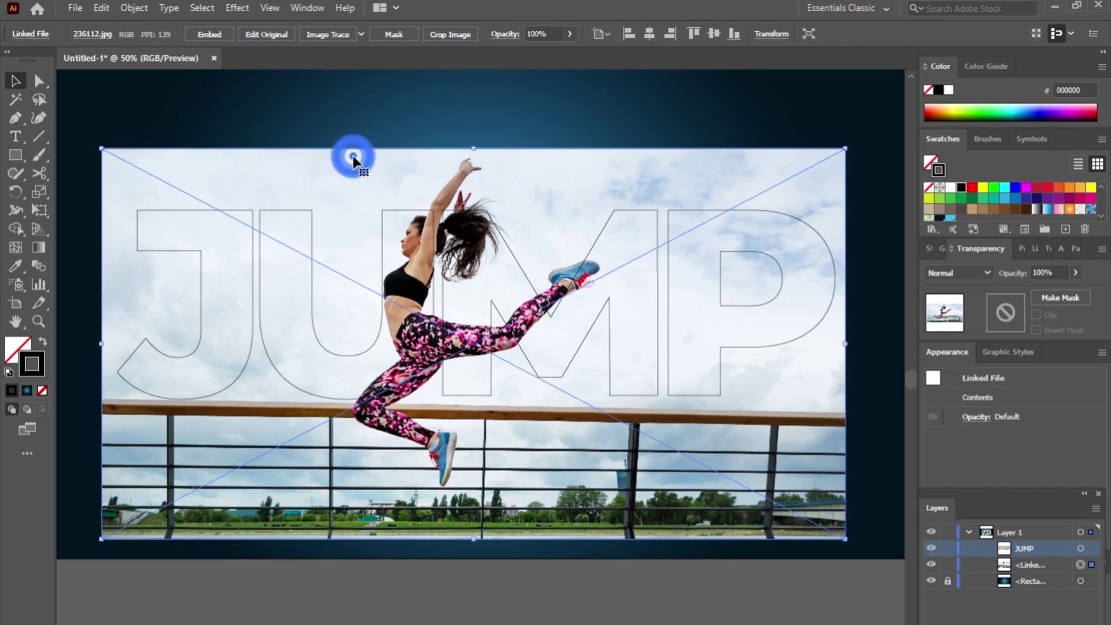
{"action": "right_click", "coordinate": [353, 157]}
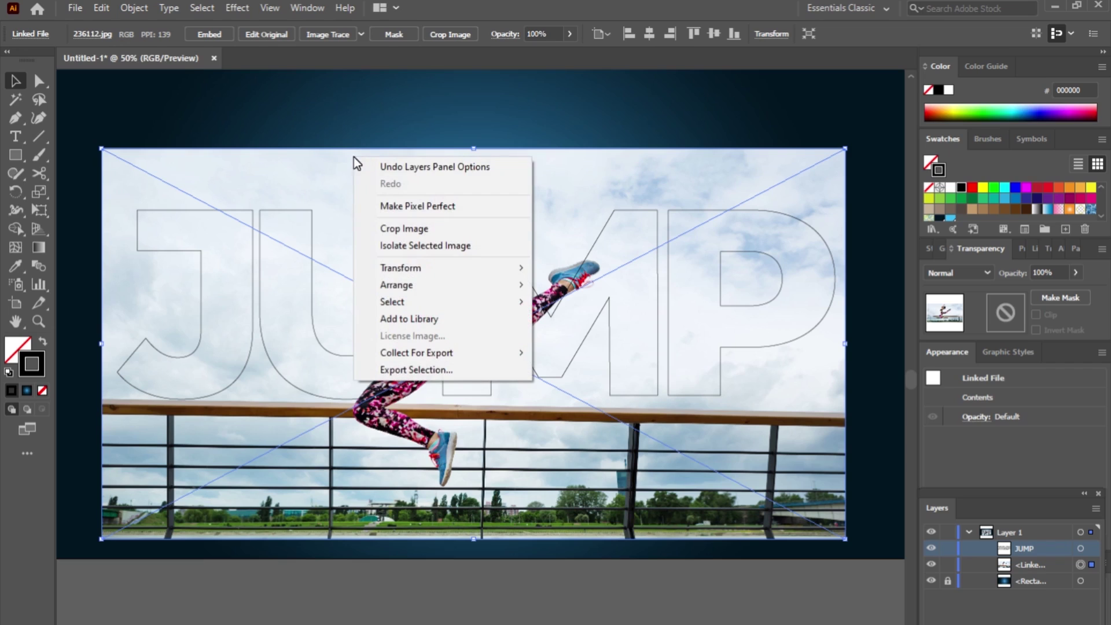
{"action": "left_click", "coordinate": [336, 178]}
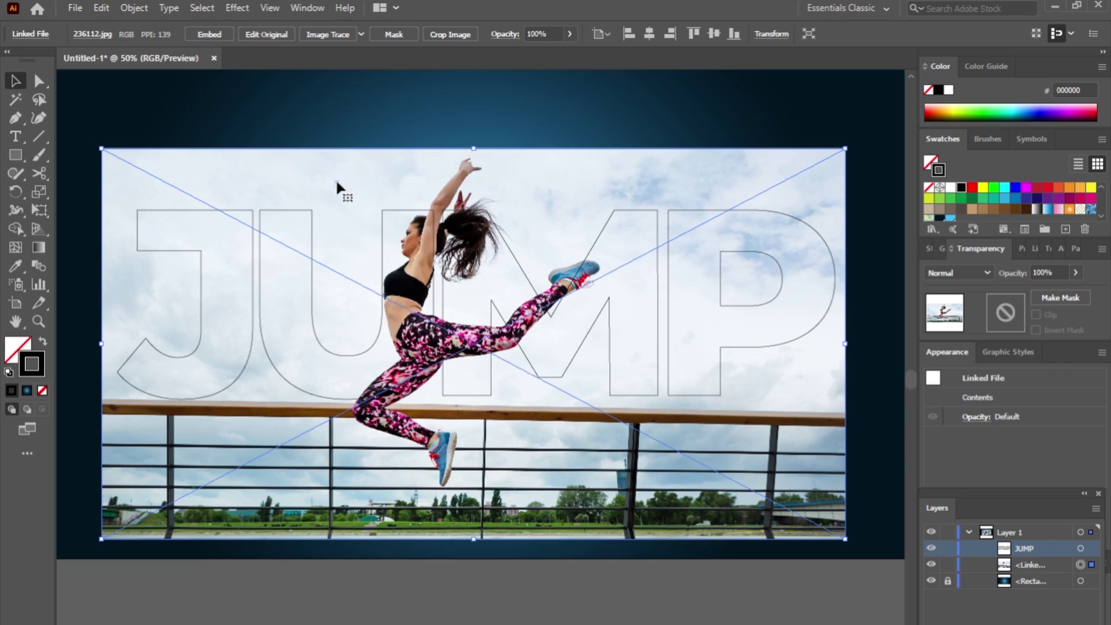
{"action": "left_click", "coordinate": [334, 174]}
{"action": "left_click", "coordinate": [337, 158]}
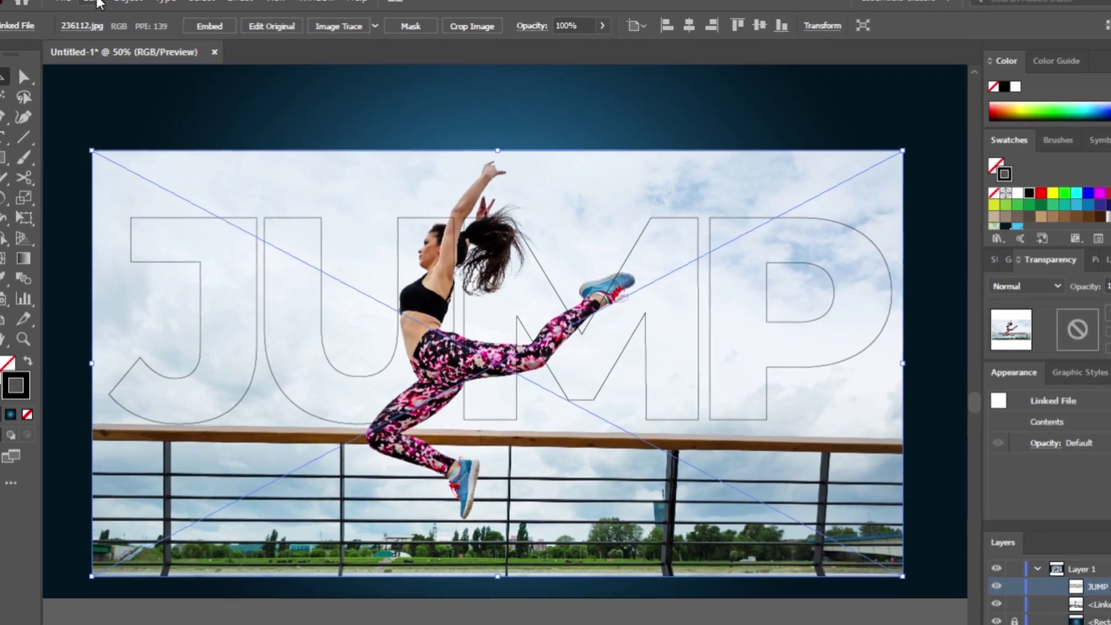
{"action": "left_click", "coordinate": [101, 8]}
{"action": "left_click", "coordinate": [144, 78]}
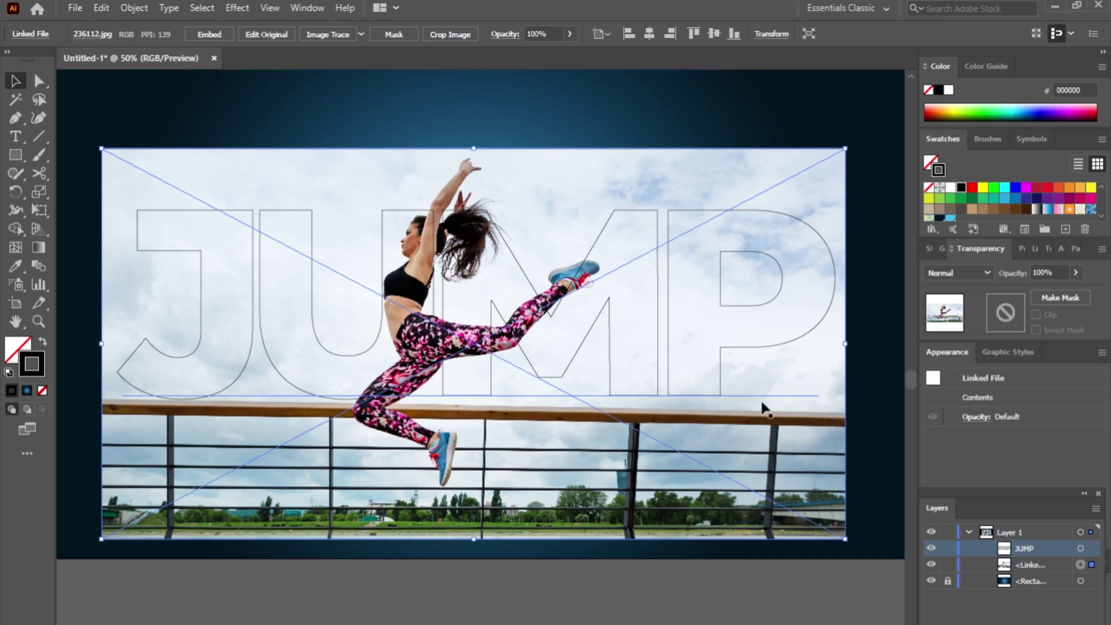
Step: Select the JUMP type and choose Make Compound Shape from the Pathfinder panel menu
{"action": "left_click", "coordinate": [764, 341]}
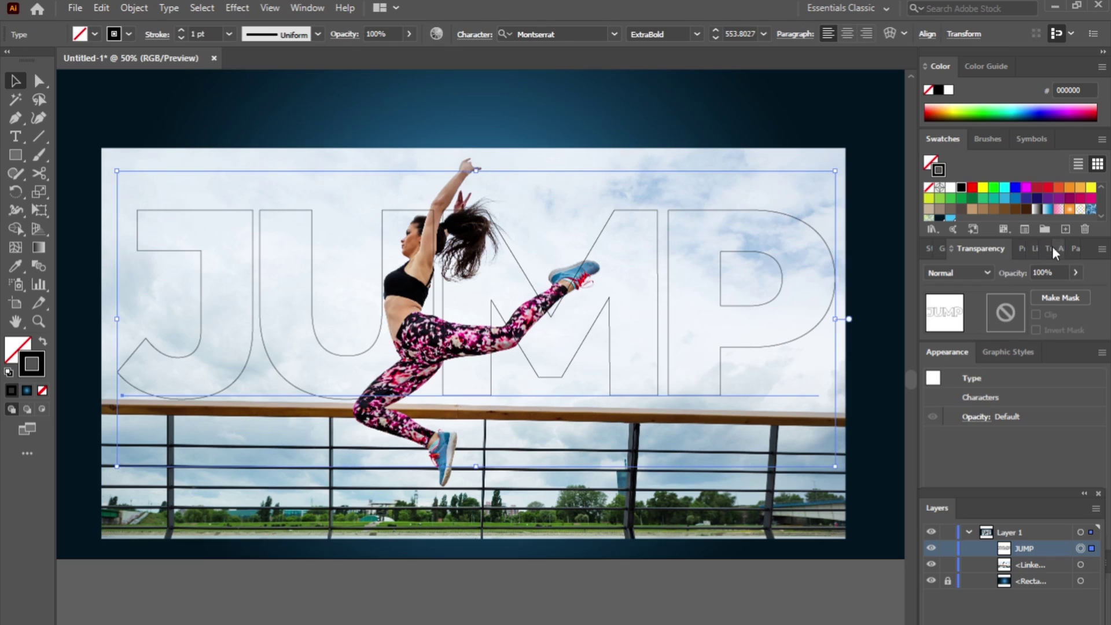
{"action": "left_click", "coordinate": [1071, 251]}
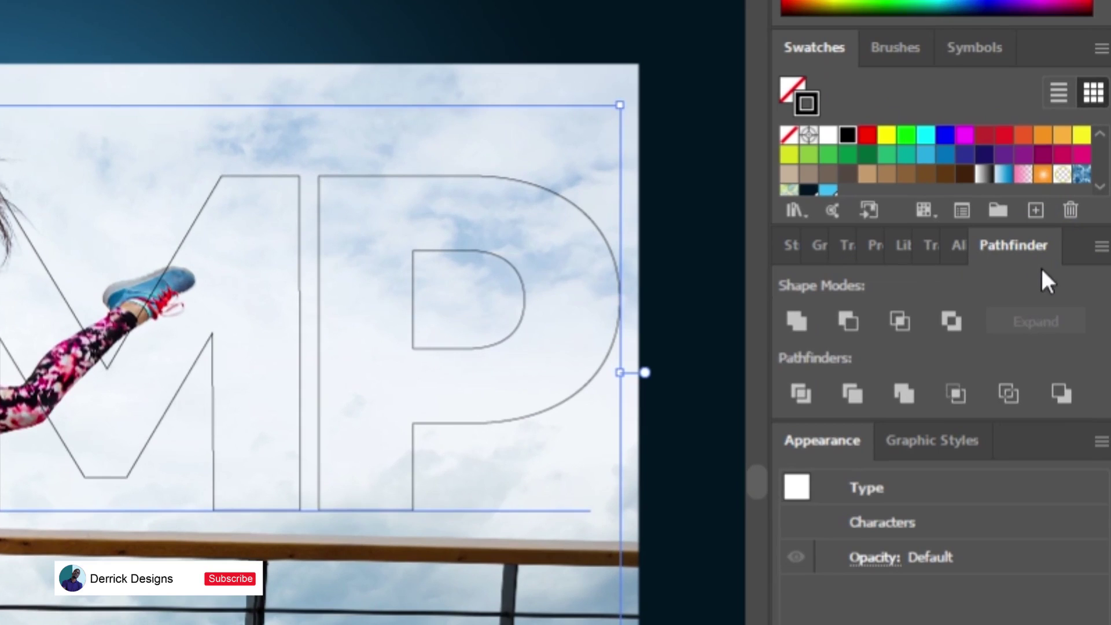
{"action": "left_click", "coordinate": [1099, 247]}
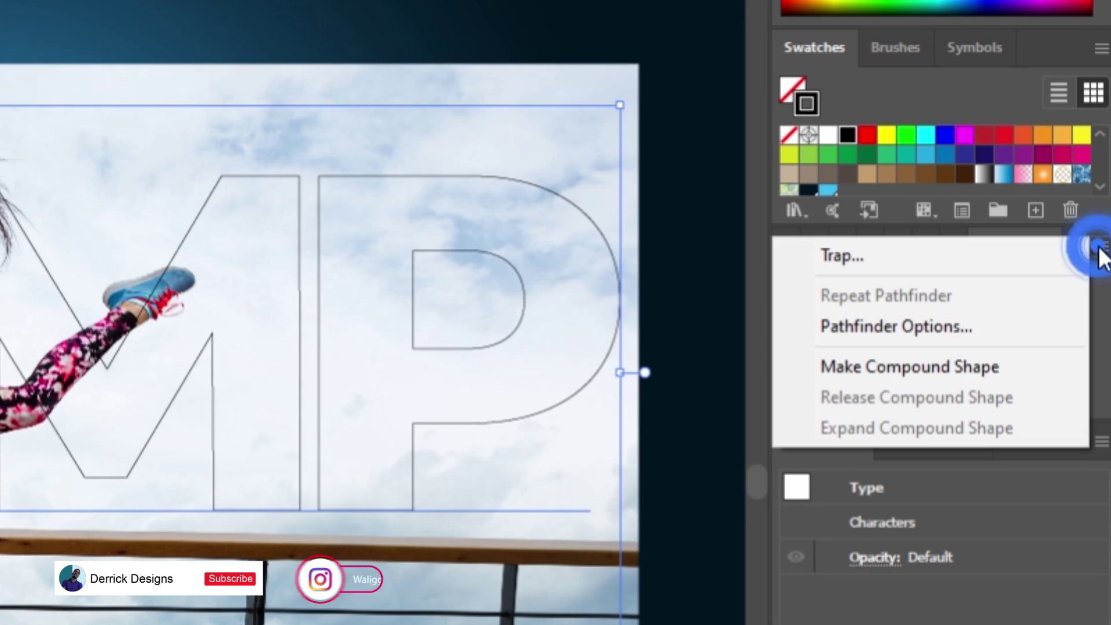
{"action": "left_click", "coordinate": [943, 365]}
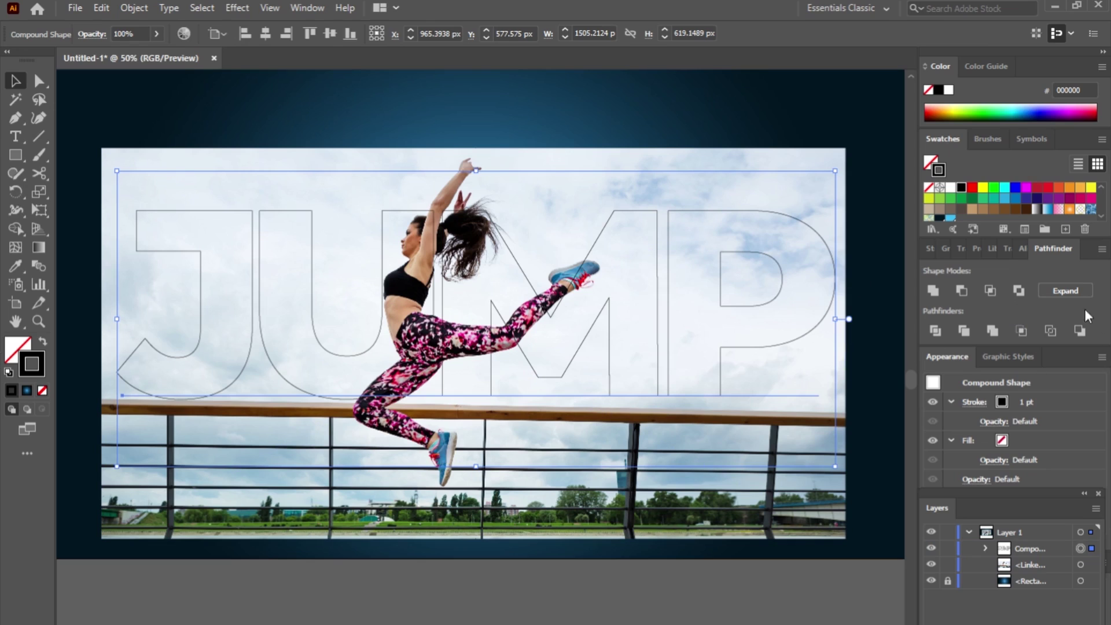
{"action": "left_click", "coordinate": [1101, 249]}
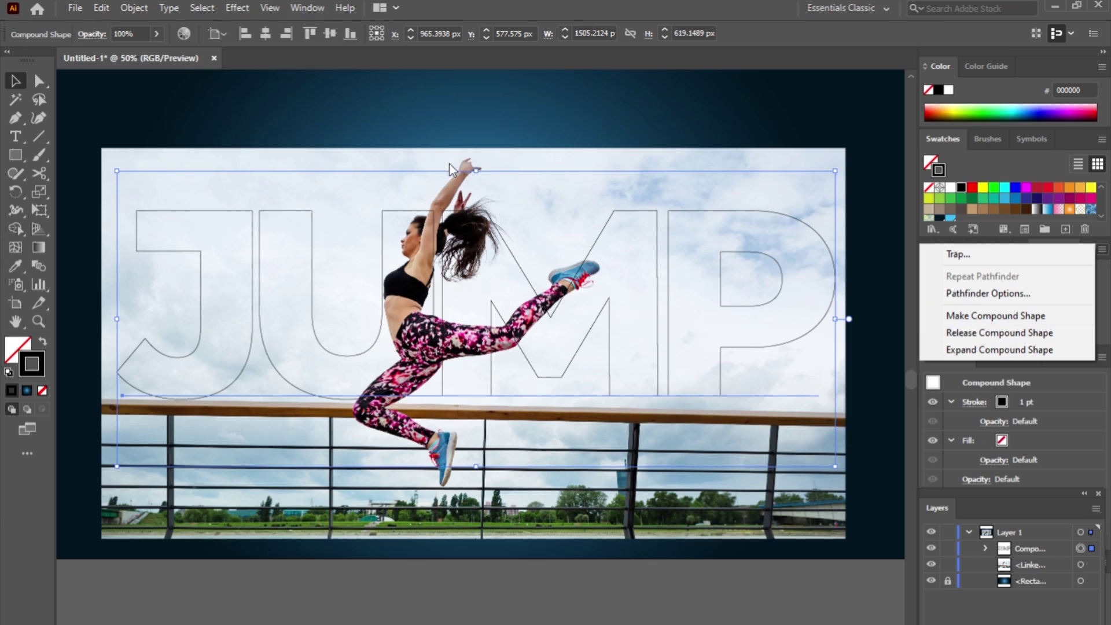
{"action": "left_click", "coordinate": [492, 383]}
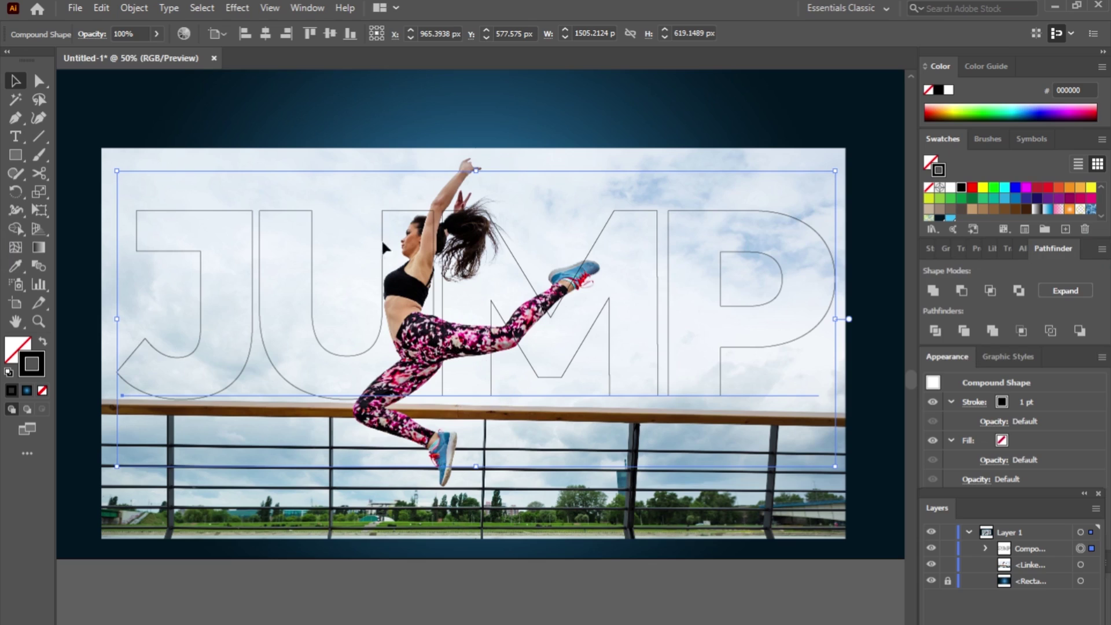
Step: Select the photo together with JUMP, apply Make Clipping Mask, then deselect
{"action": "left_click", "coordinate": [373, 155], "text": "shift"}
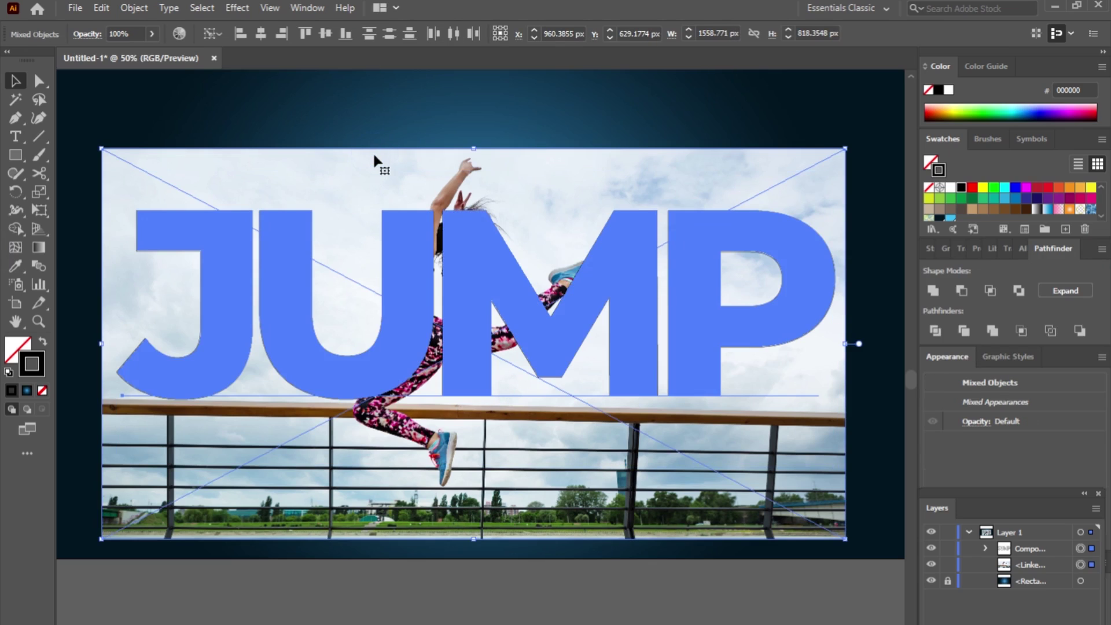
{"action": "right_click", "coordinate": [480, 233]}
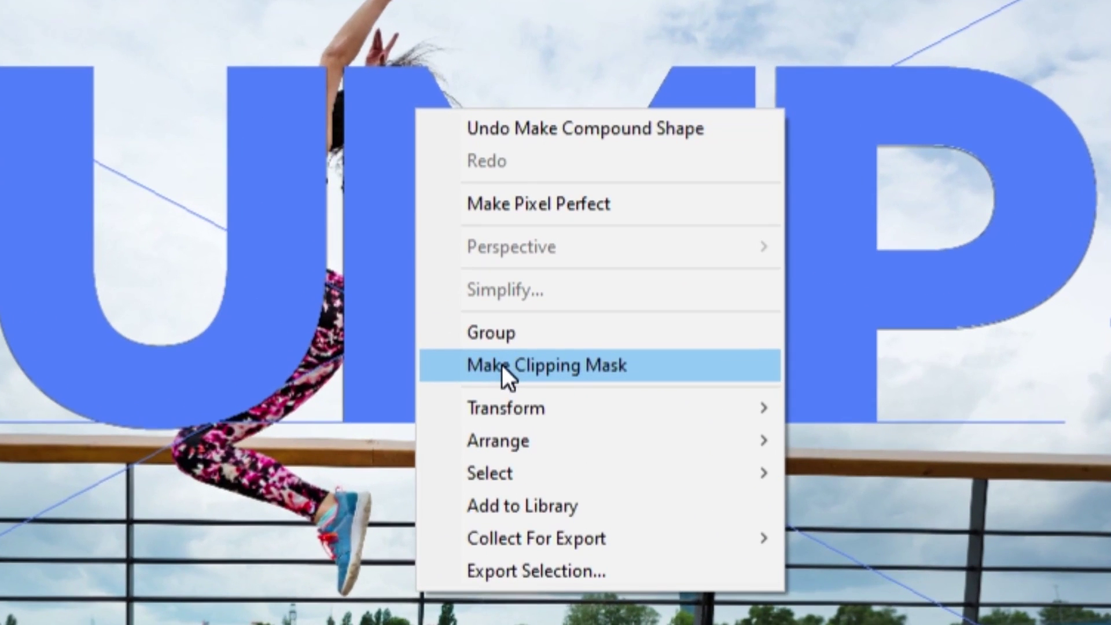
{"action": "left_click", "coordinate": [501, 365]}
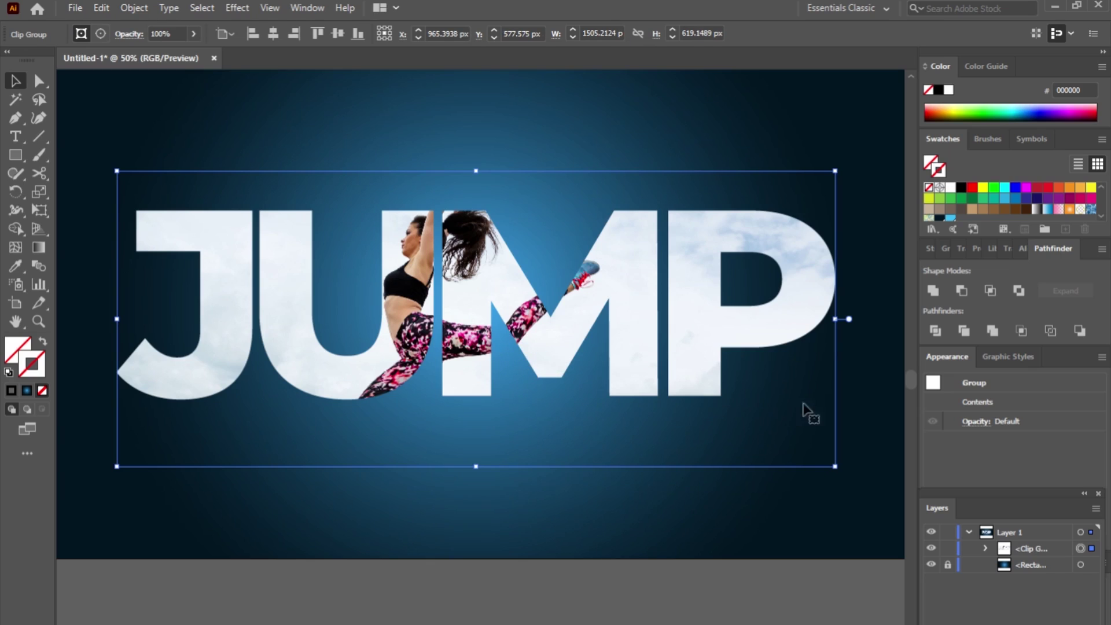
{"action": "left_click", "coordinate": [672, 579]}
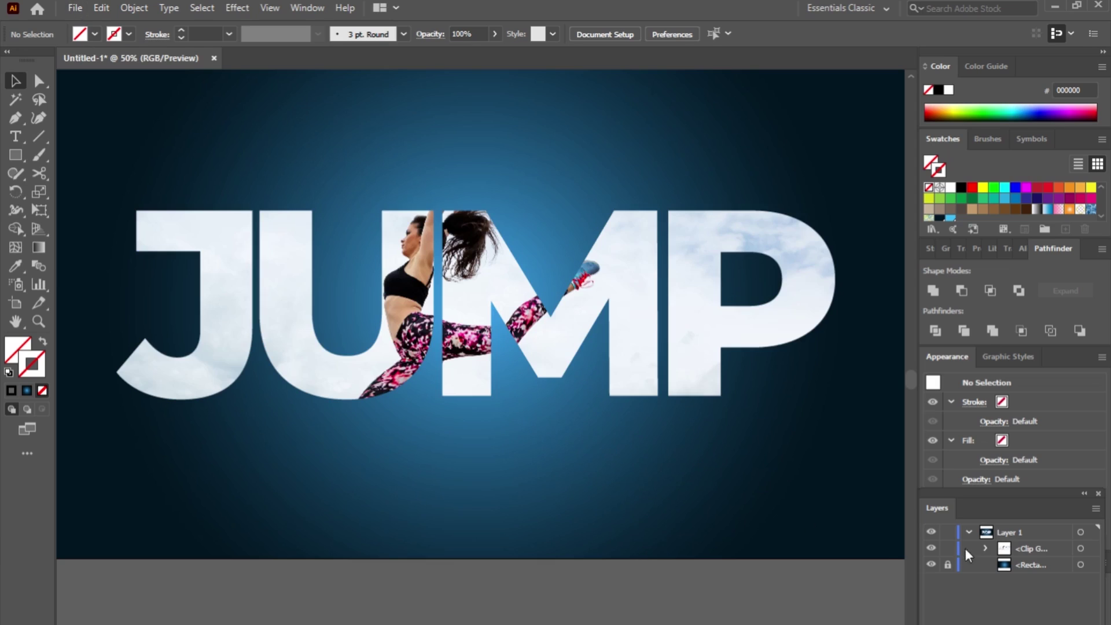
Step: Lock the clipped JUMP group and paste a full copy of the dancer photo in front
{"action": "left_click", "coordinate": [947, 548]}
{"action": "left_click", "coordinate": [101, 9]}
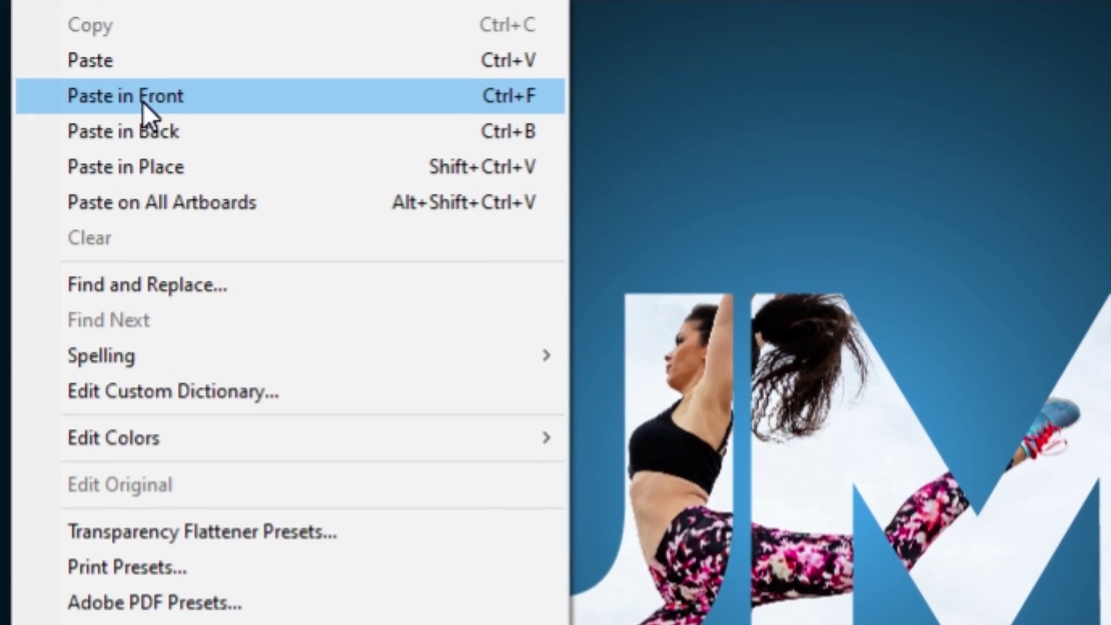
{"action": "left_click", "coordinate": [142, 96]}
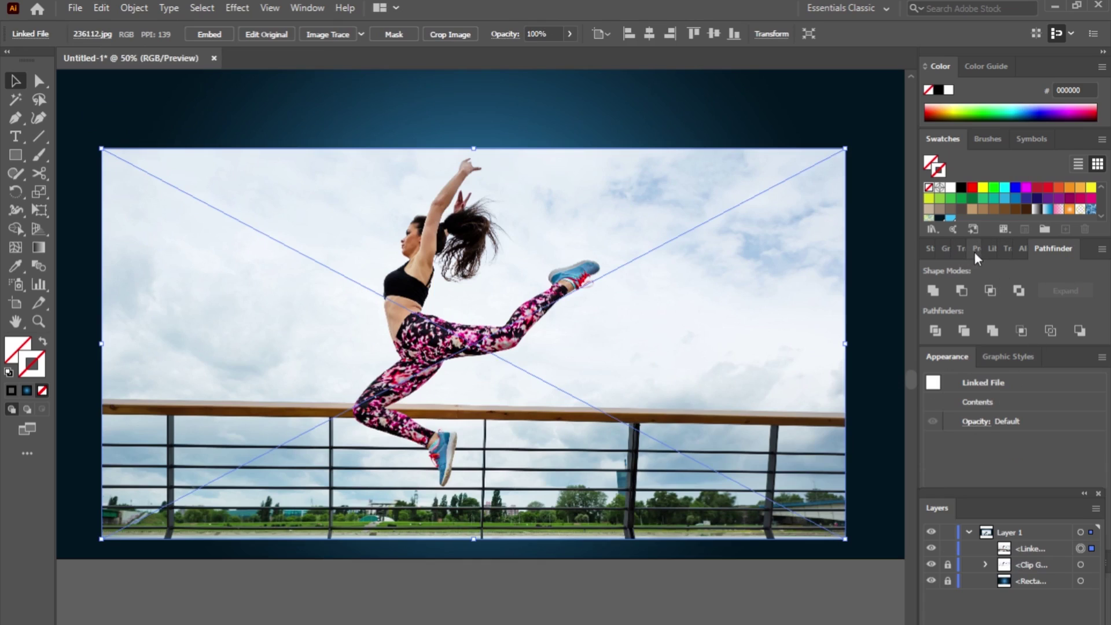
{"action": "left_click", "coordinate": [1006, 249]}
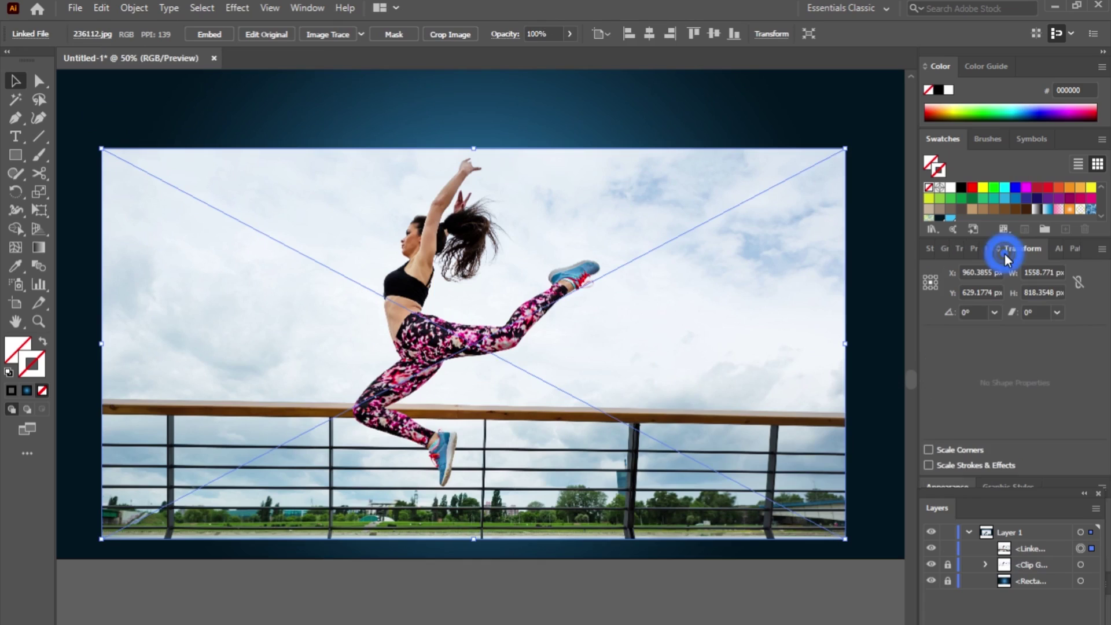
Step: Fade the front photo copy to 29% opacity and lock it
{"action": "left_click", "coordinate": [960, 251]}
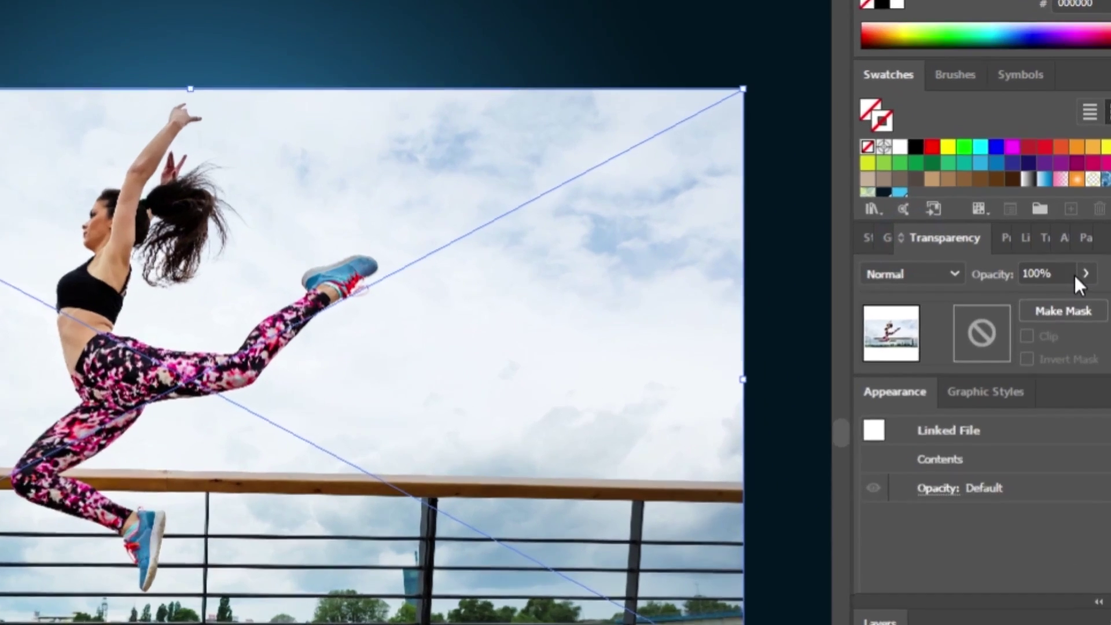
{"action": "left_click", "coordinate": [1070, 272]}
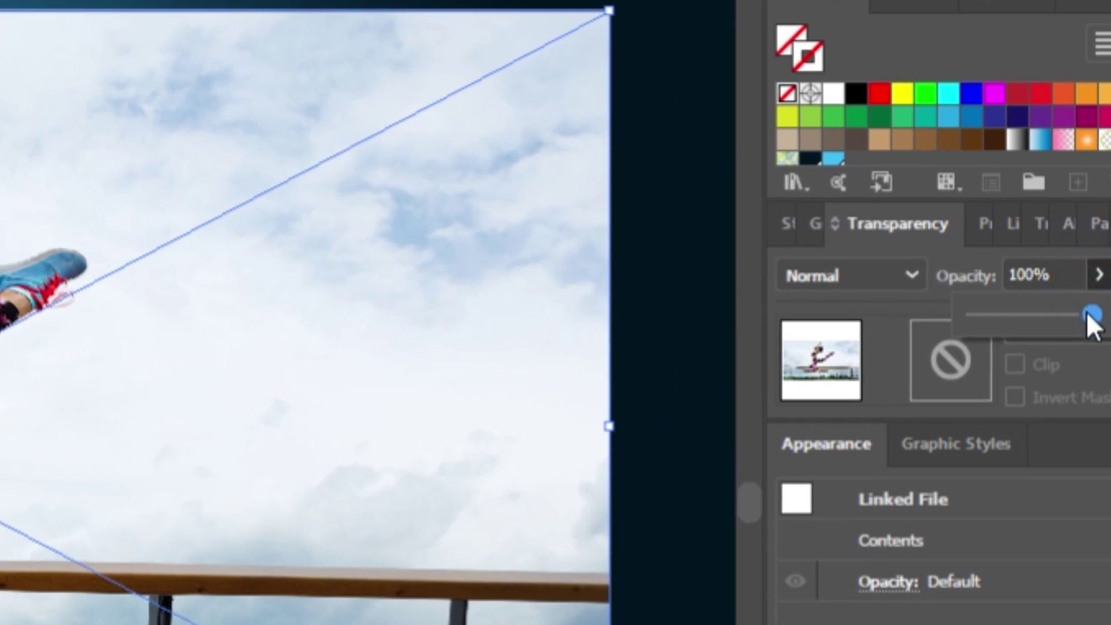
{"action": "left_click_drag", "start_coordinate": [1089, 313], "coordinate": [1007, 320]}
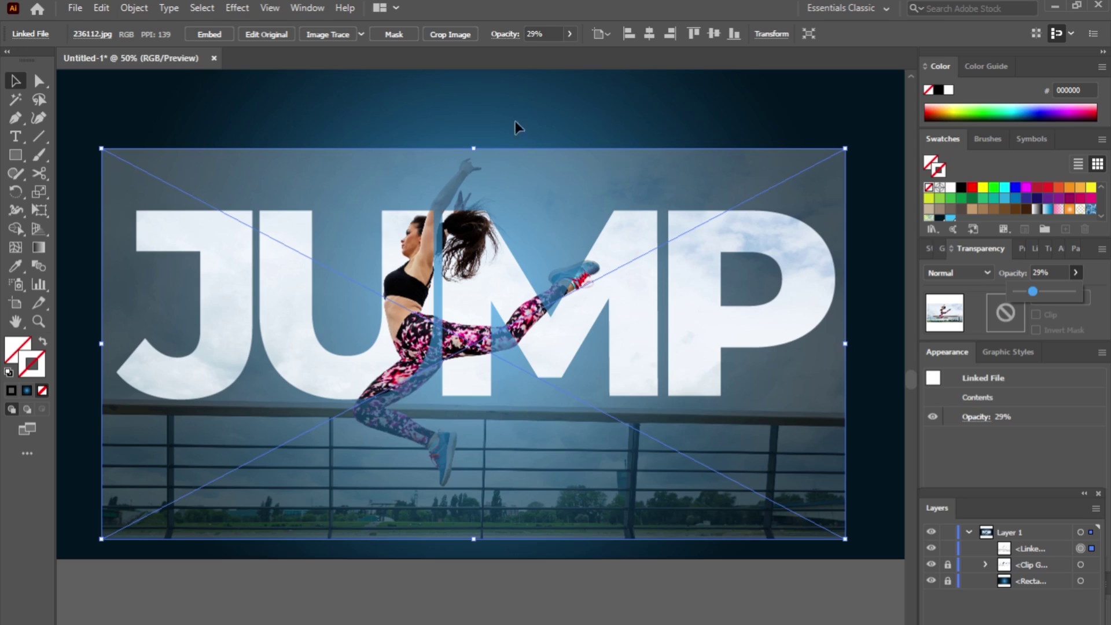
{"action": "left_click", "coordinate": [947, 549]}
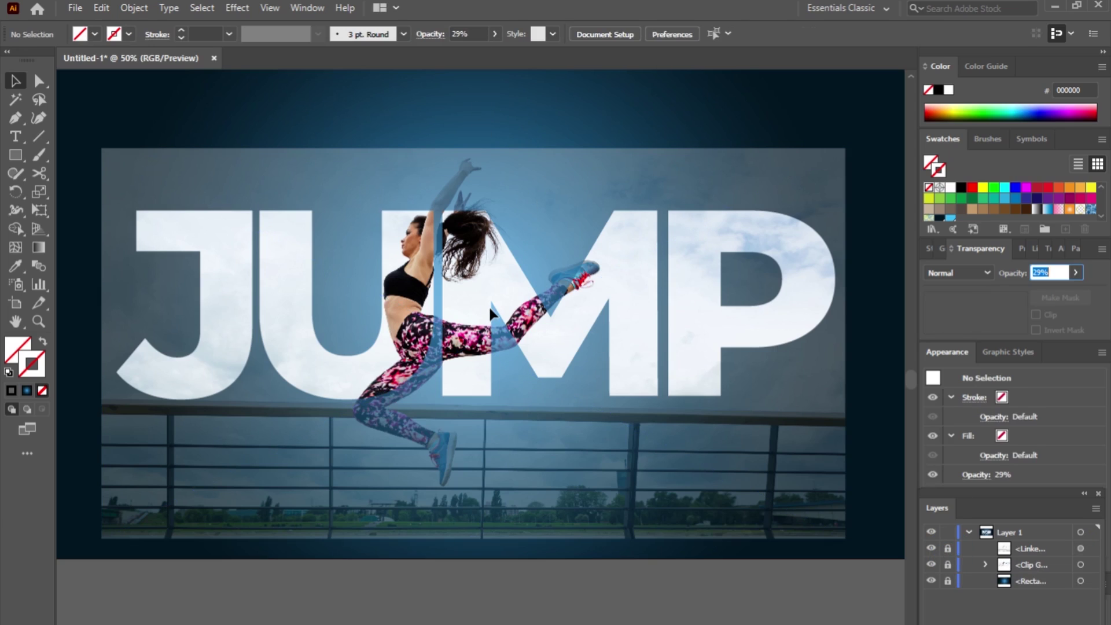
Step: Zoom in around the M and the dancer's leg and raised arm, then pick the Pen tool
{"action": "scroll", "coordinate": [504, 346], "scroll_direction": "up", "scroll_amount": 2}
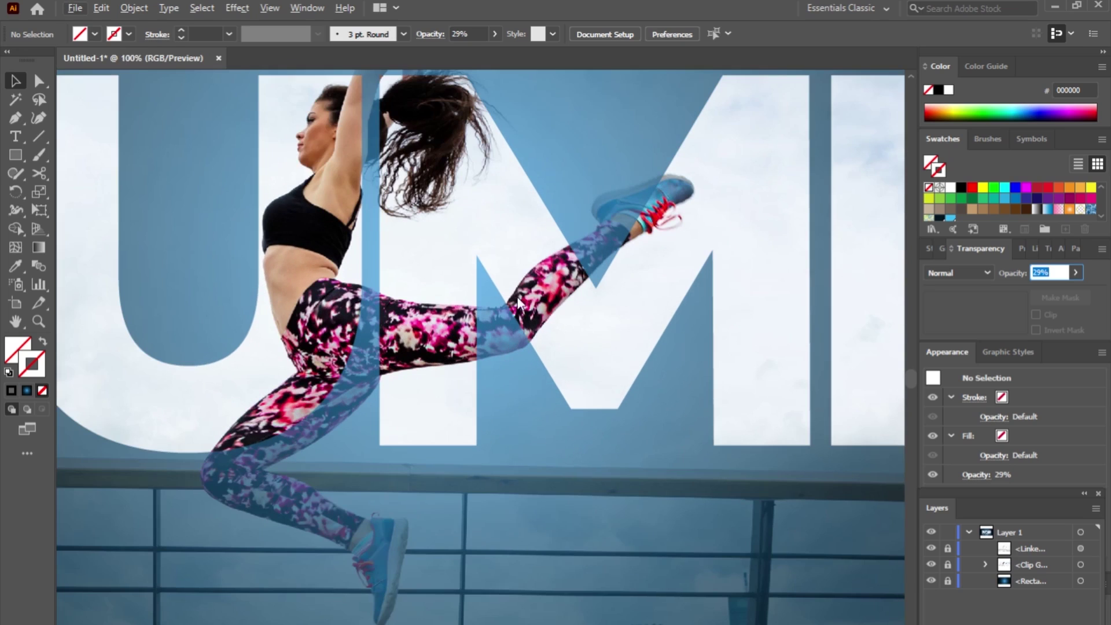
{"action": "left_click_drag", "start_coordinate": [524, 197], "coordinate": [491, 373]}
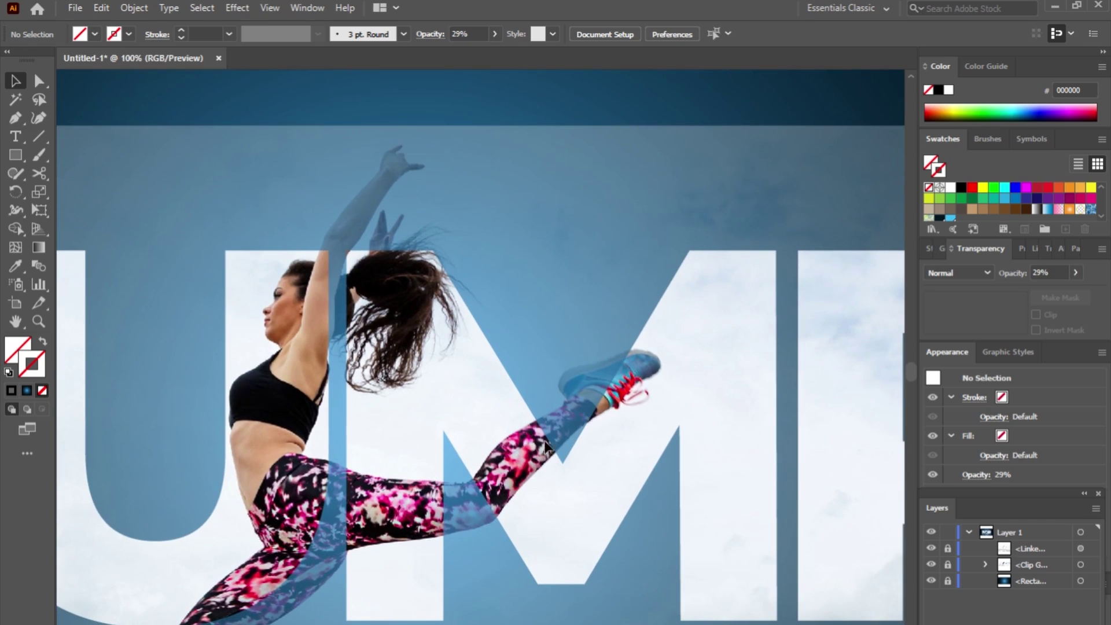
{"action": "scroll", "coordinate": [511, 440], "scroll_direction": "up", "scroll_amount": 1}
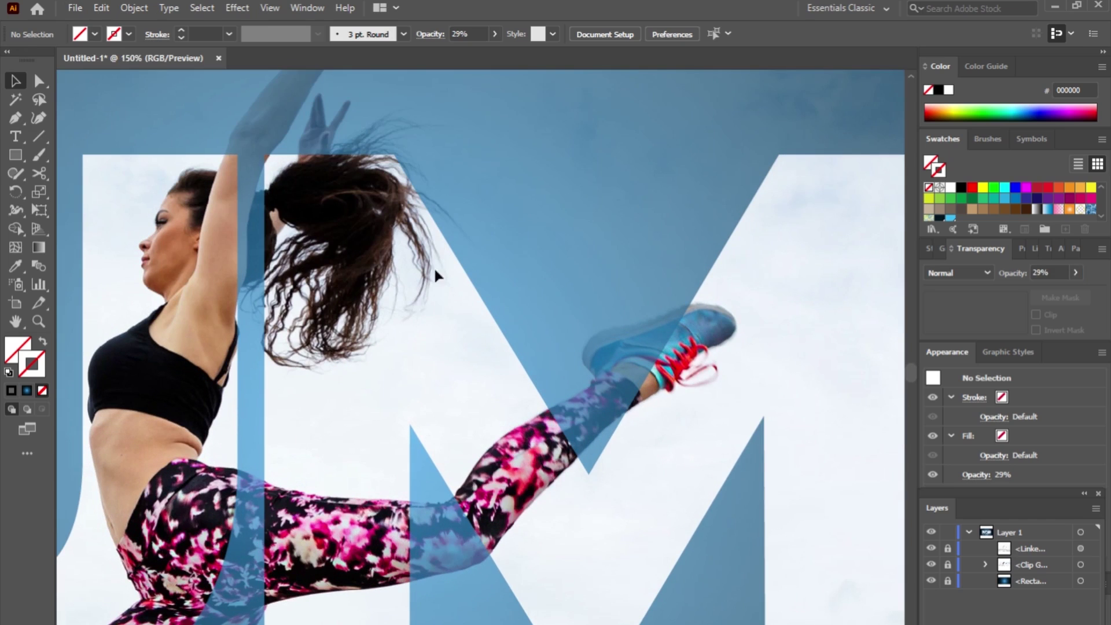
{"action": "left_click_drag", "start_coordinate": [435, 275], "coordinate": [436, 338]}
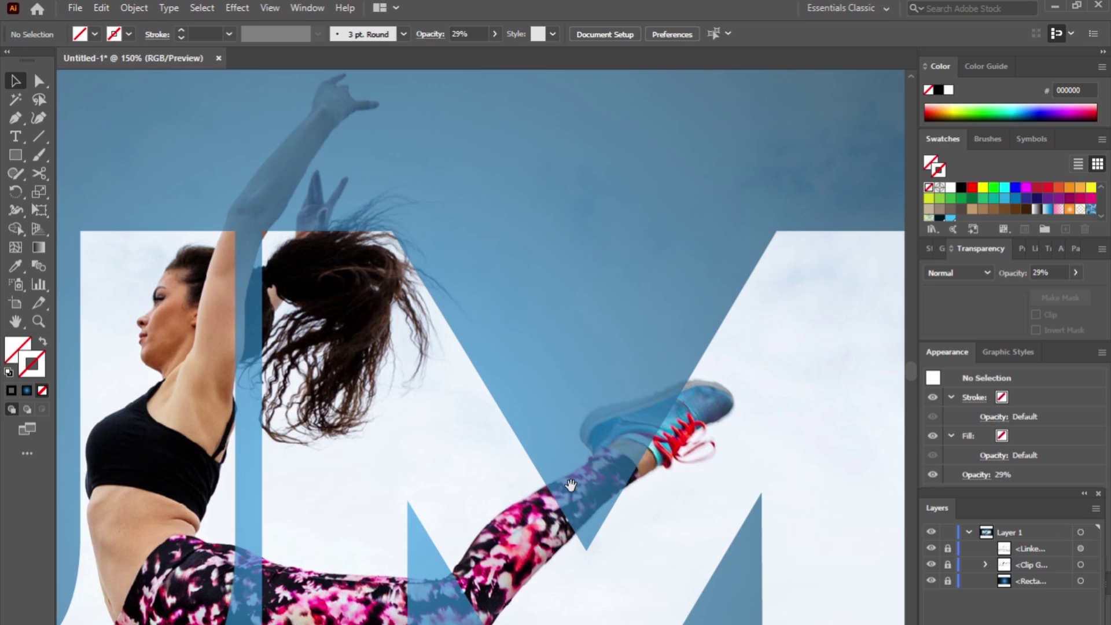
{"action": "left_click_drag", "start_coordinate": [570, 485], "coordinate": [431, 331]}
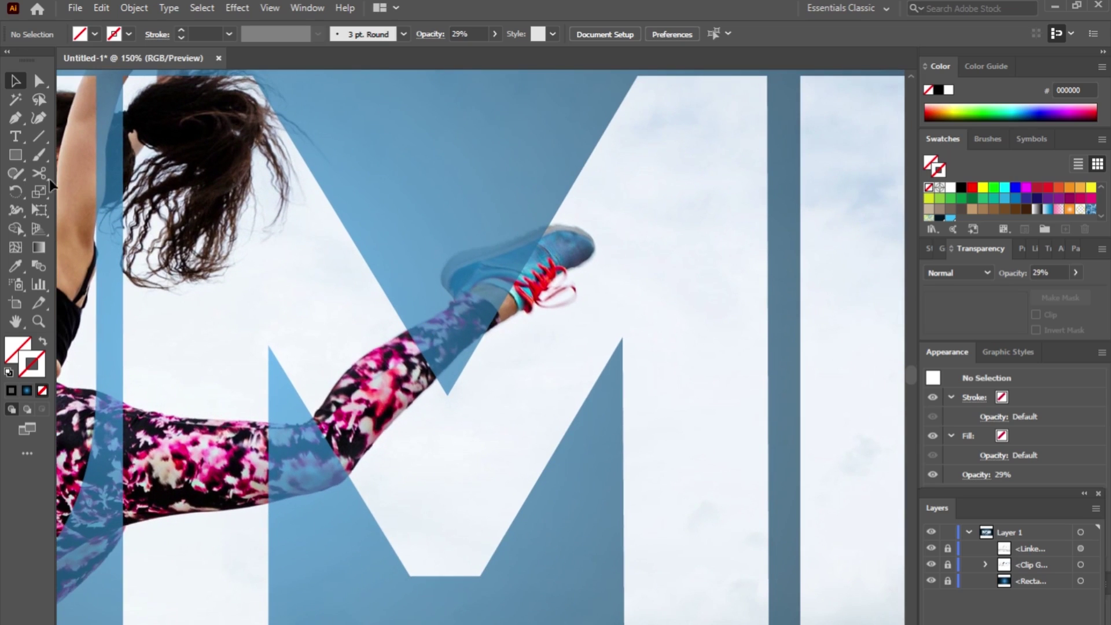
{"action": "left_click", "coordinate": [12, 124]}
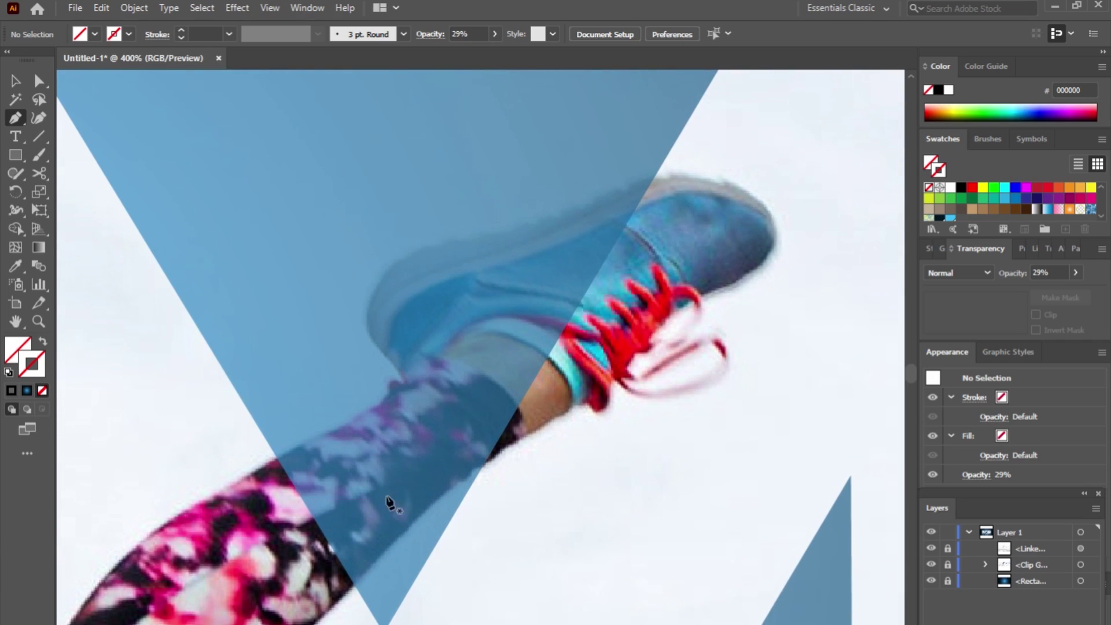
Step: Trace black shapes over the arm, hand and shoe crossing the M, then deselect
{"action": "scroll", "coordinate": [282, 468], "scroll_direction": "up", "scroll_amount": 2}
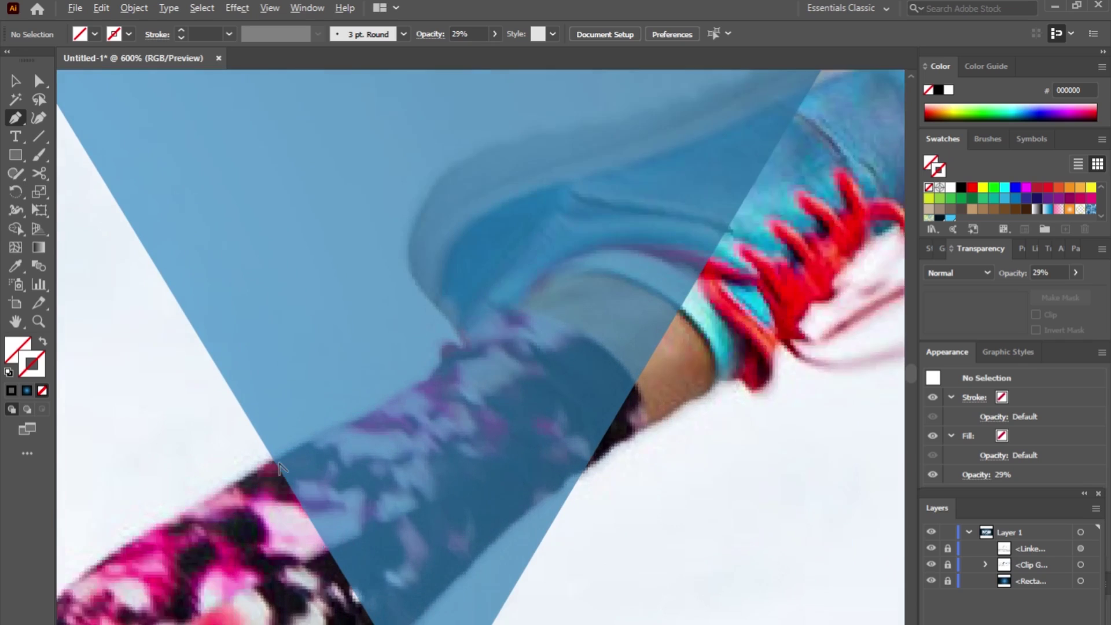
{"action": "left_click_drag", "start_coordinate": [379, 518], "coordinate": [220, 245]}
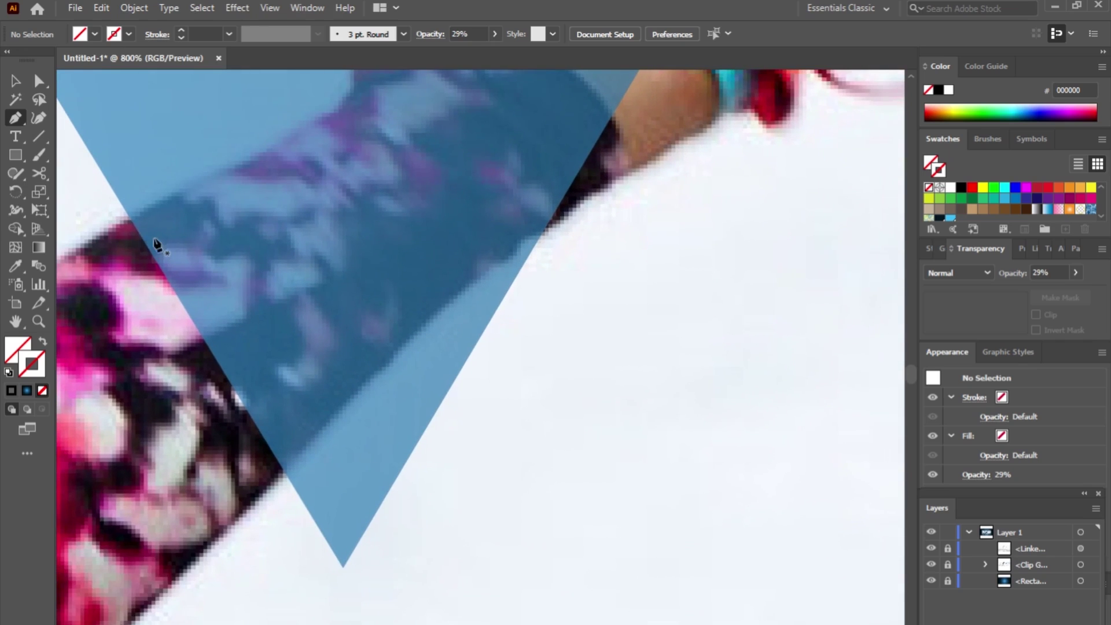
{"action": "left_click", "coordinate": [126, 216]}
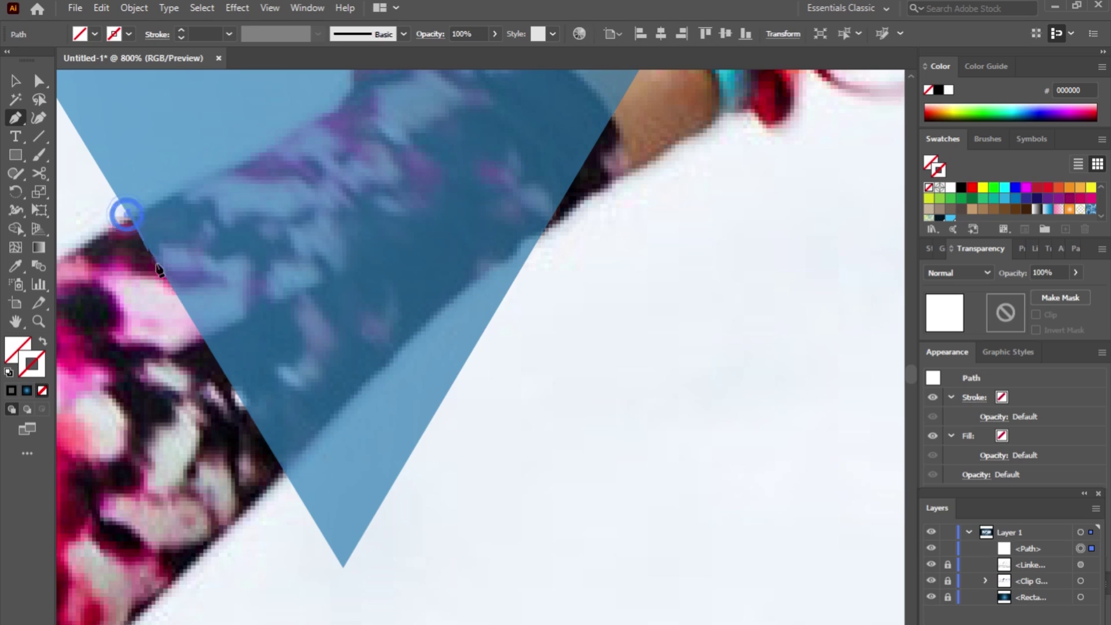
{"action": "left_click", "coordinate": [281, 469]}
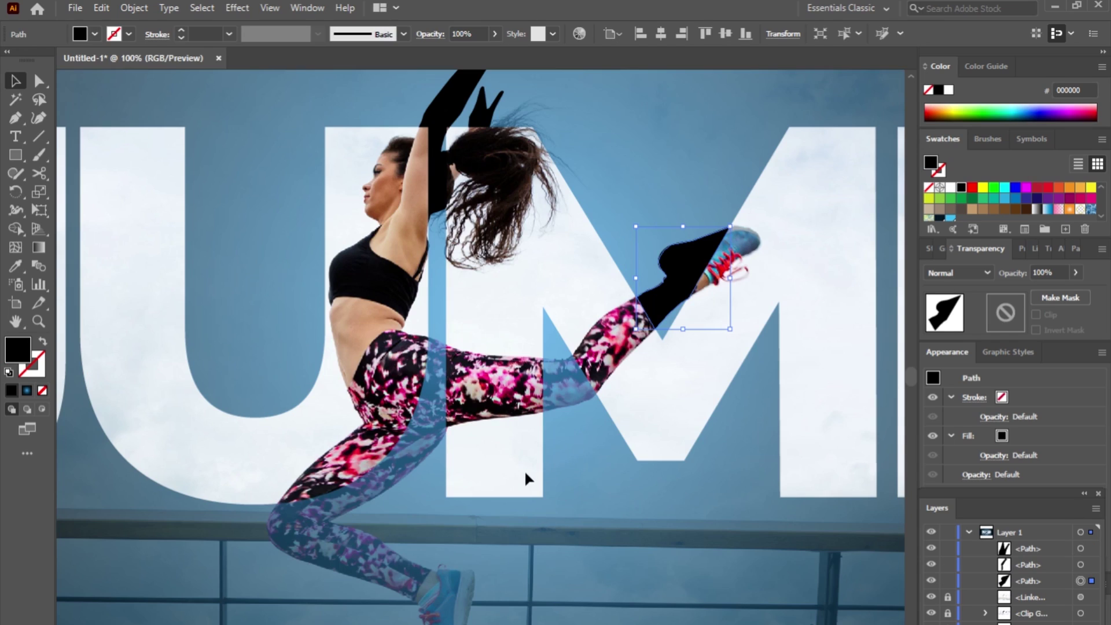
{"action": "scroll", "coordinate": [524, 471], "scroll_direction": "down", "scroll_amount": 2, "text": "alt"}
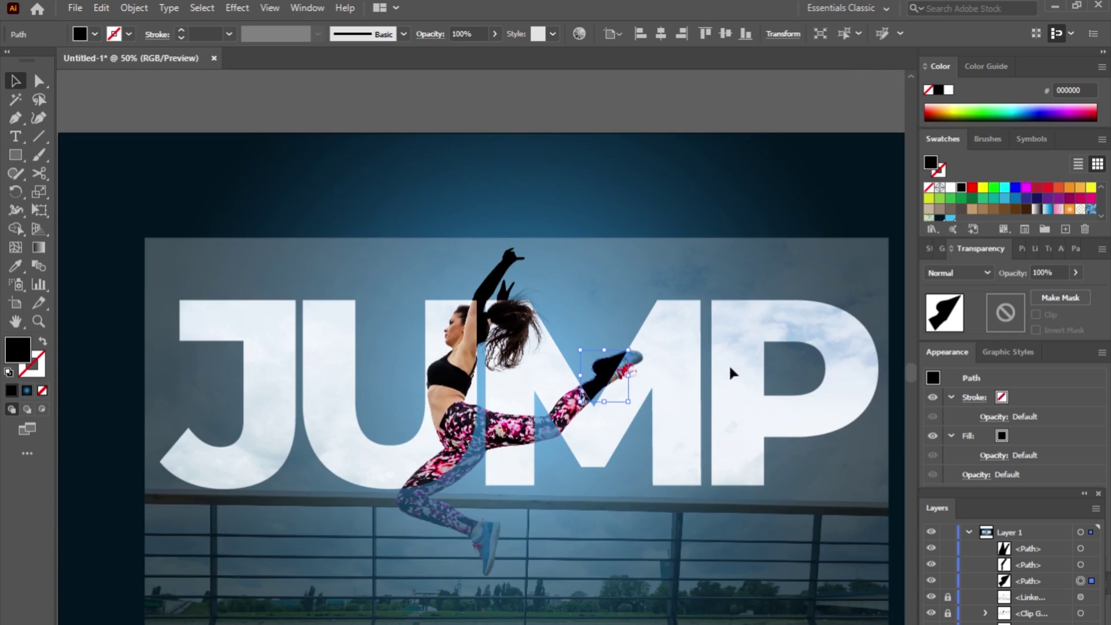
{"action": "left_click", "coordinate": [570, 152]}
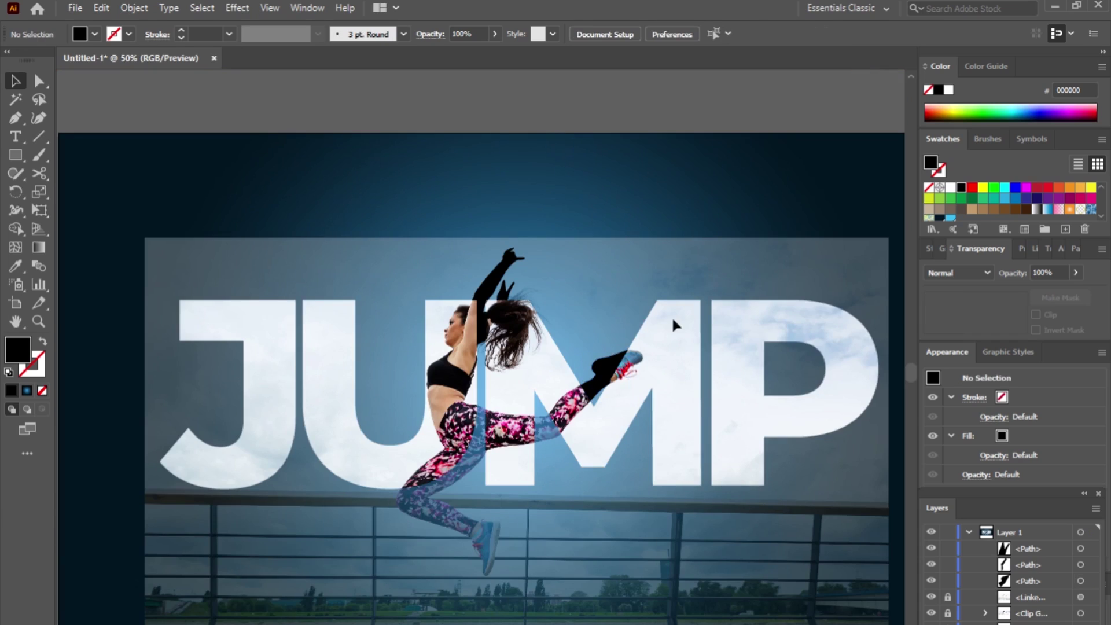
Step: Select the arm, hand and shoe shapes and merge them with Pathfinder's Make Compound Shape
{"action": "left_click_drag", "start_coordinate": [583, 405], "coordinate": [550, 324]}
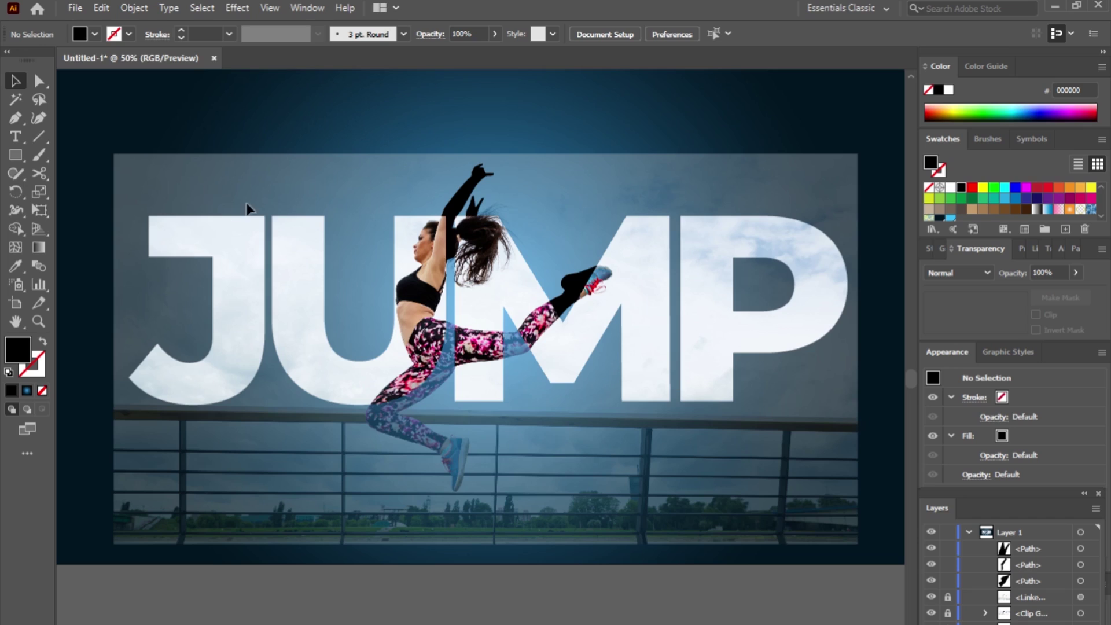
{"action": "left_click", "coordinate": [462, 197]}
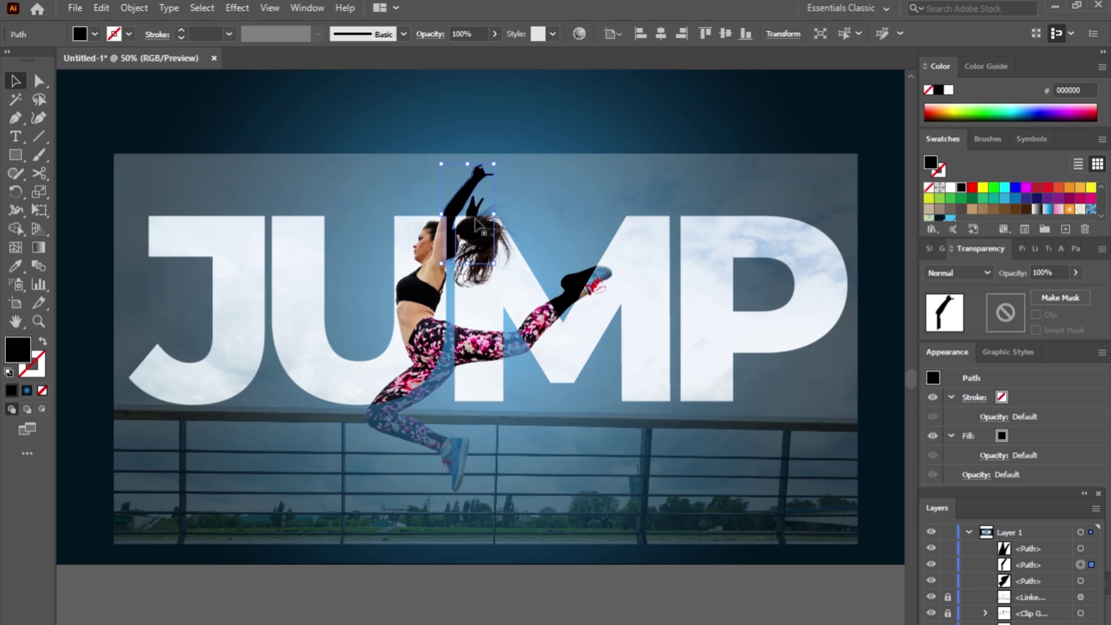
{"action": "left_click", "coordinate": [473, 209], "text": "shift"}
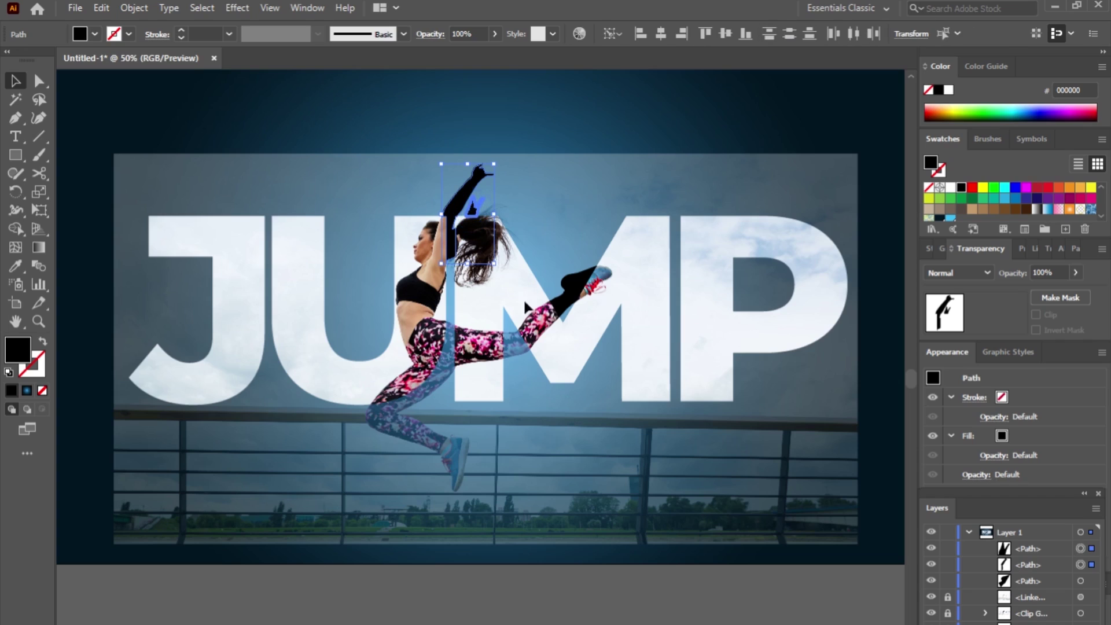
{"action": "left_click", "coordinate": [589, 288], "text": "shift"}
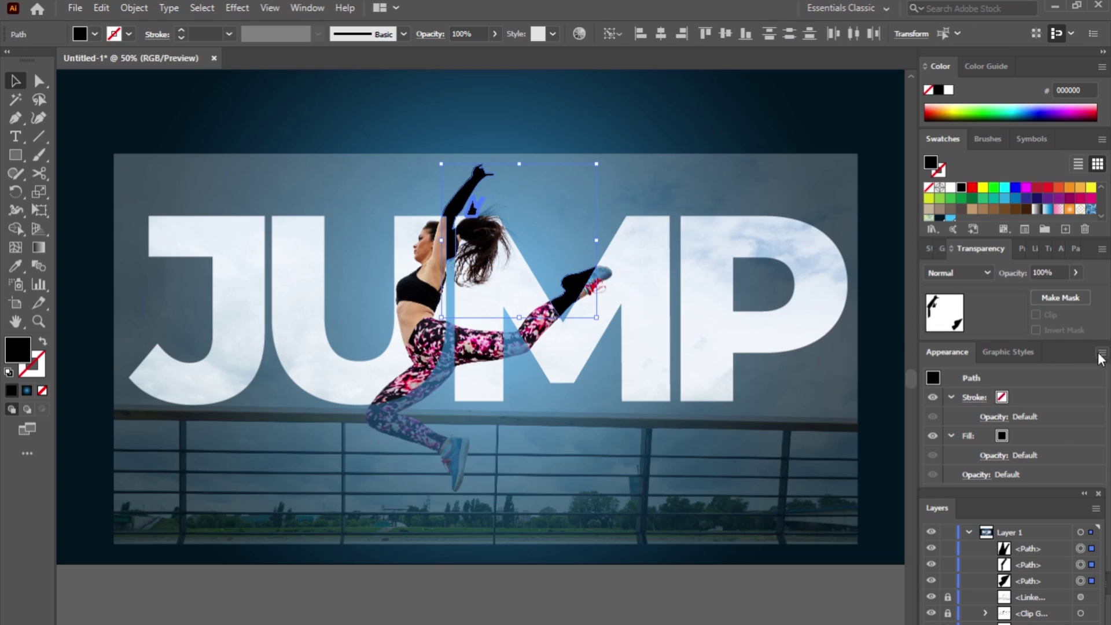
{"action": "left_click", "coordinate": [1074, 250]}
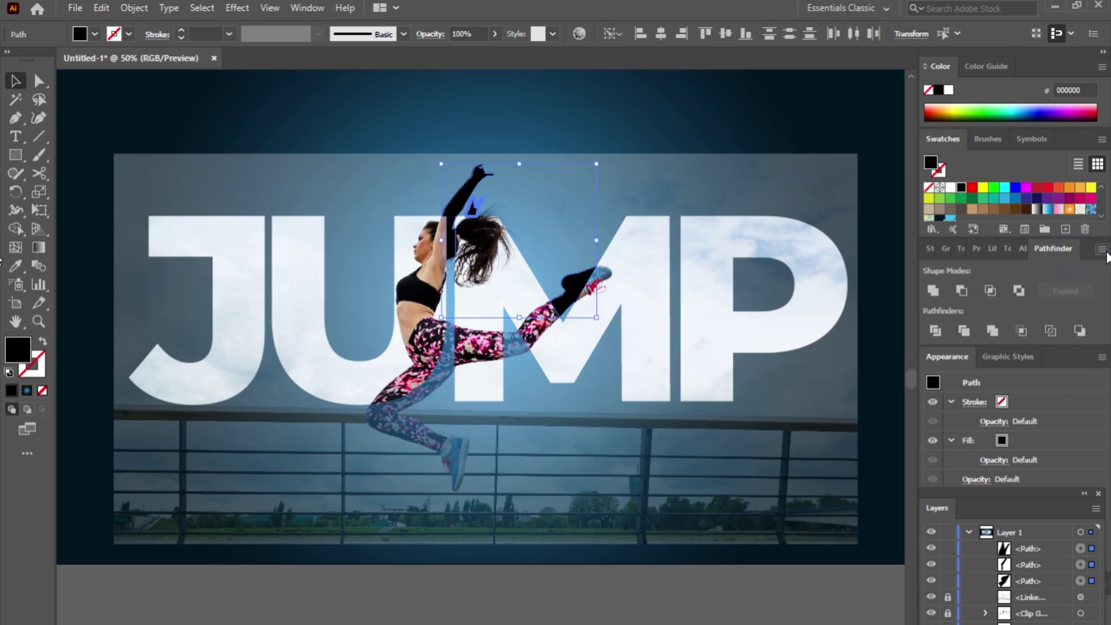
{"action": "left_click", "coordinate": [1101, 249]}
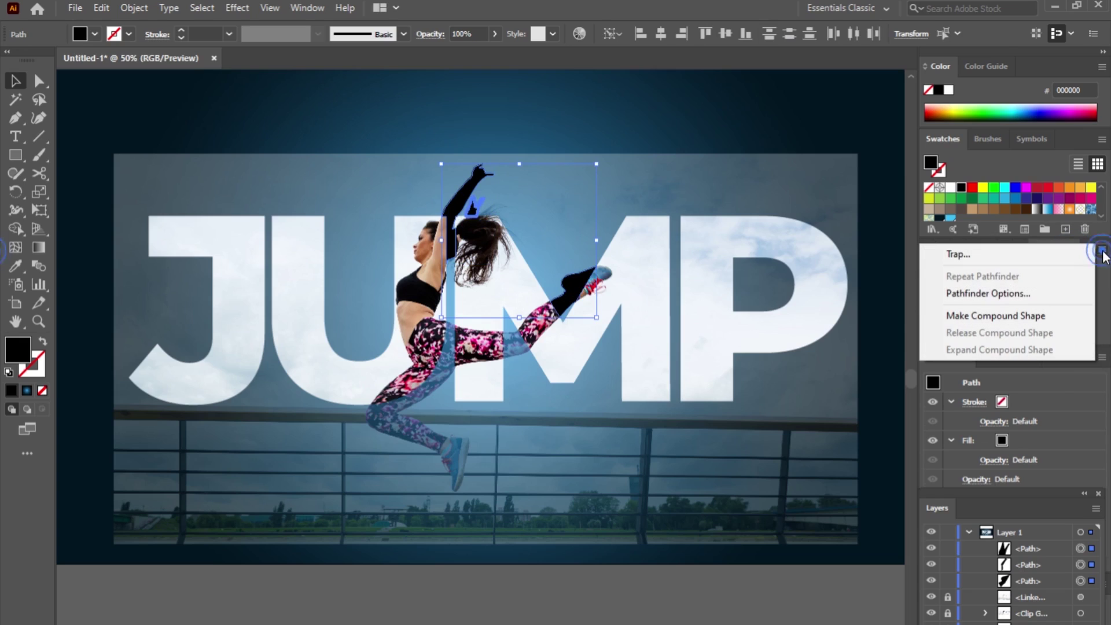
{"action": "left_click", "coordinate": [1029, 314]}
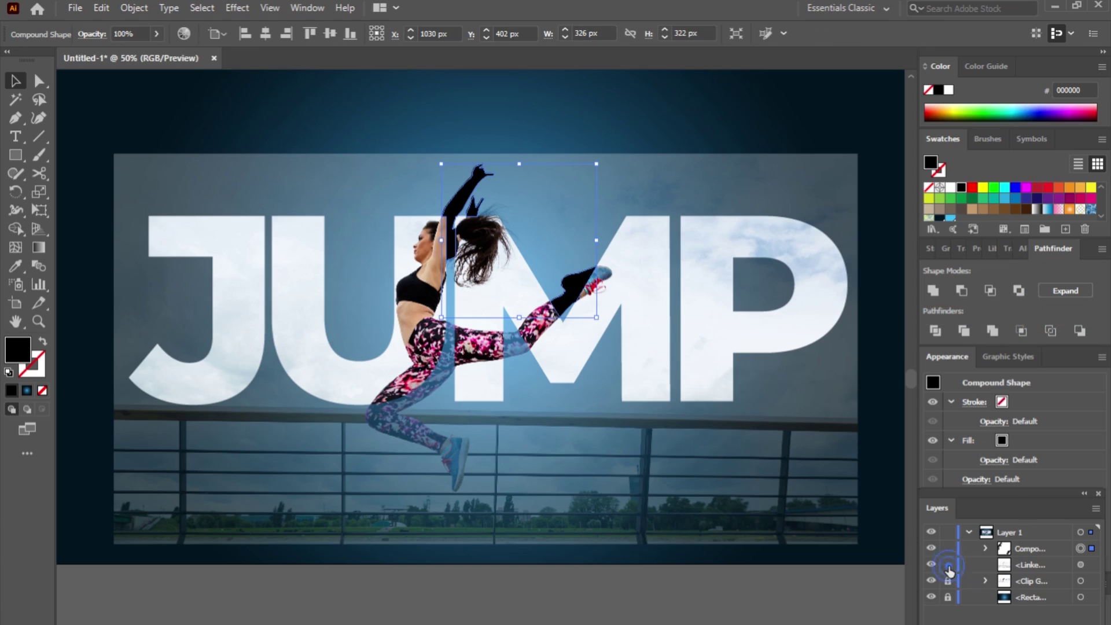
Step: Unlock the front dancer photo and raise its opacity to 100%
{"action": "left_click", "coordinate": [947, 564]}
{"action": "left_click", "coordinate": [787, 444], "text": "shift"}
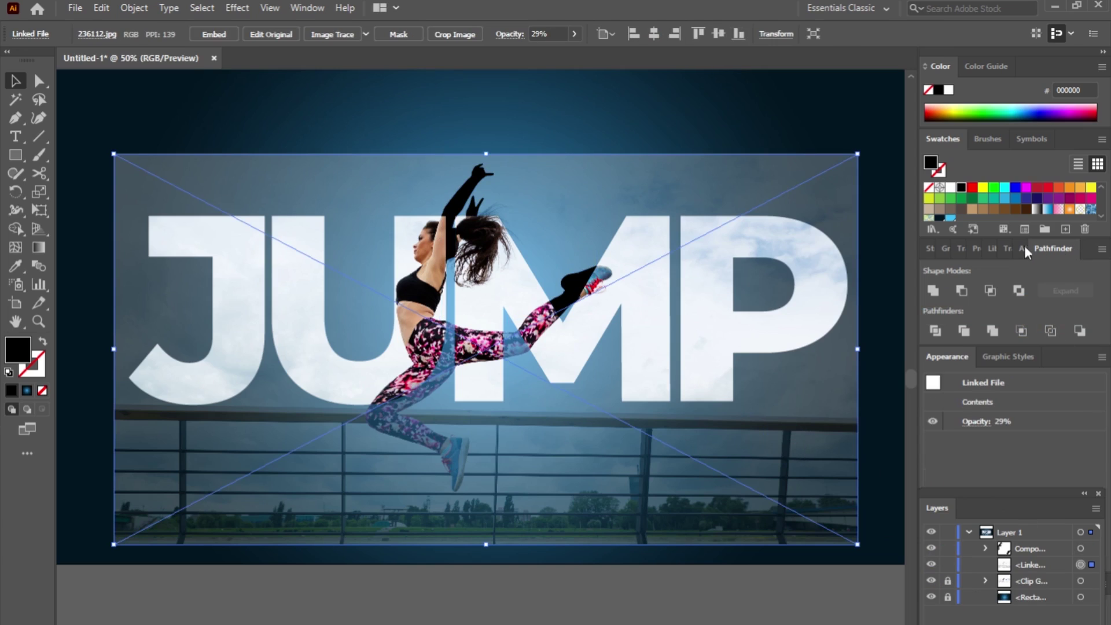
{"action": "left_click", "coordinate": [962, 249]}
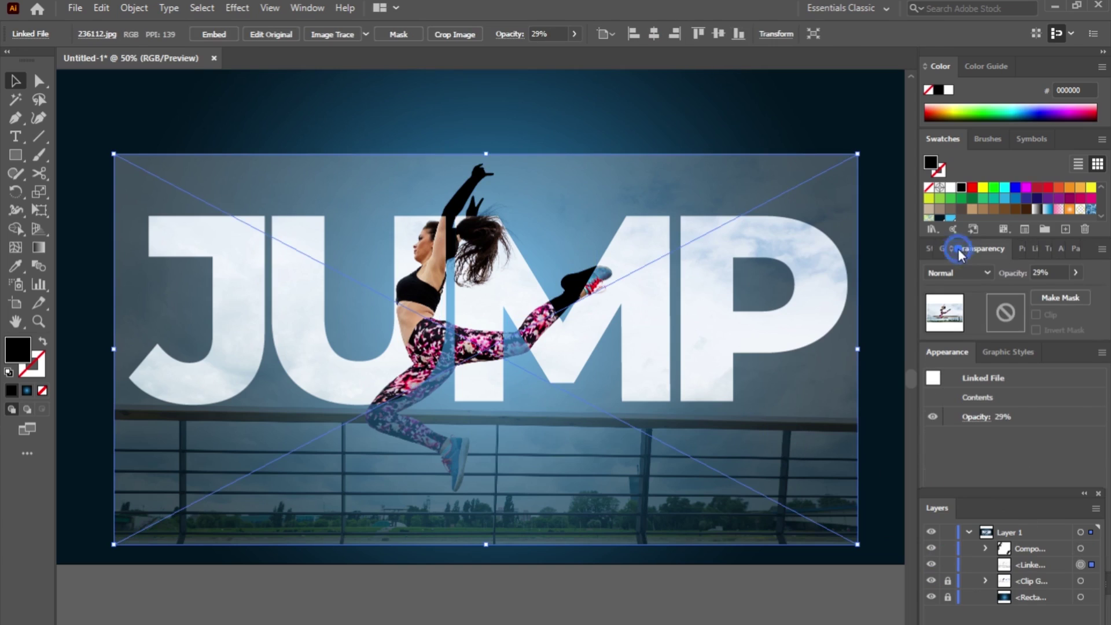
{"action": "left_click", "coordinate": [1075, 272]}
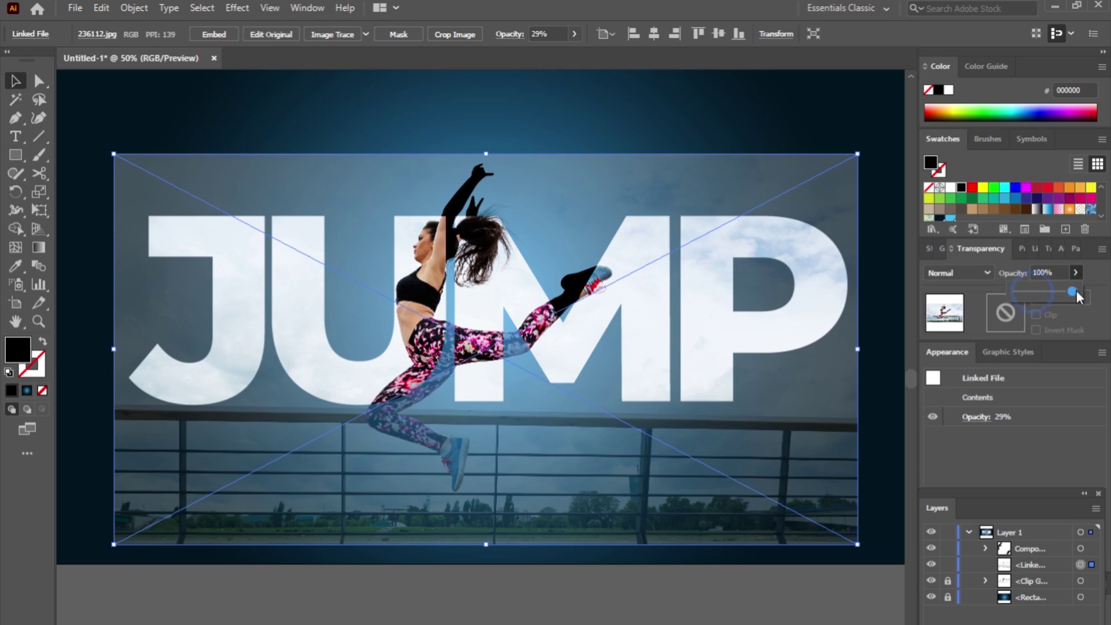
{"action": "left_click_drag", "start_coordinate": [1076, 290], "coordinate": [1077, 290]}
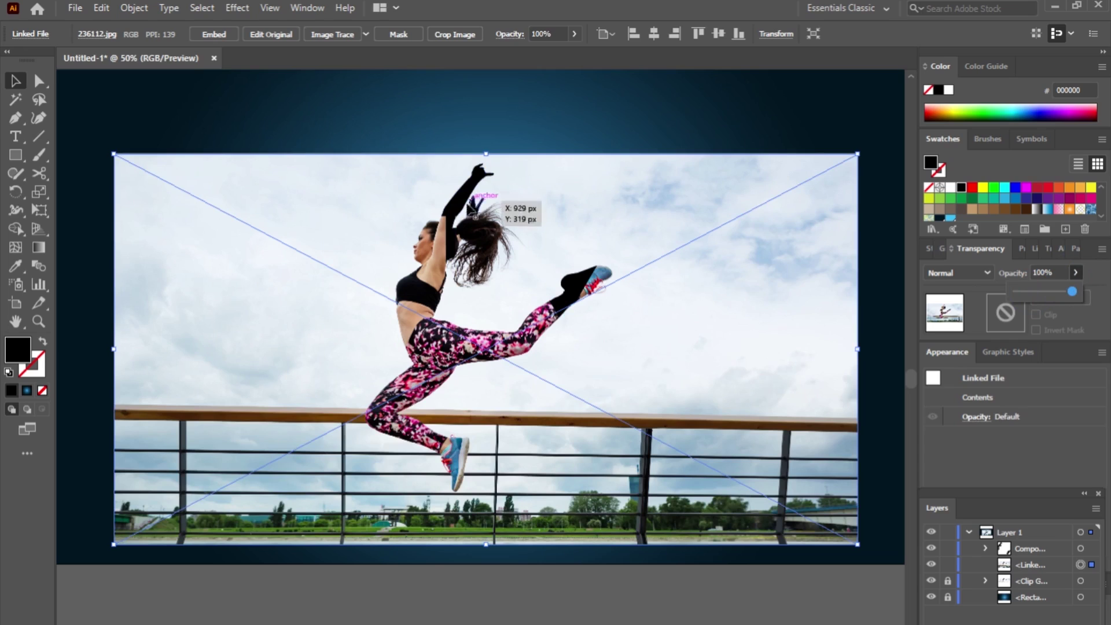
Step: Clip the photo to the compound arm and shoe shape with Make Clipping Mask
{"action": "left_click", "coordinate": [471, 203], "text": "shift"}
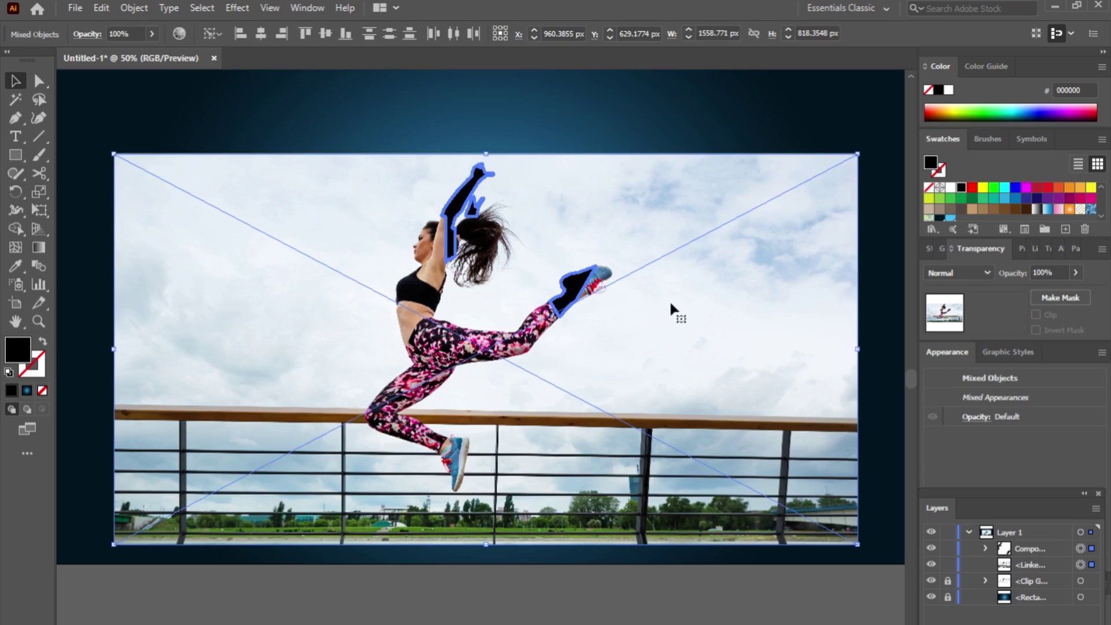
{"action": "right_click", "coordinate": [661, 284]}
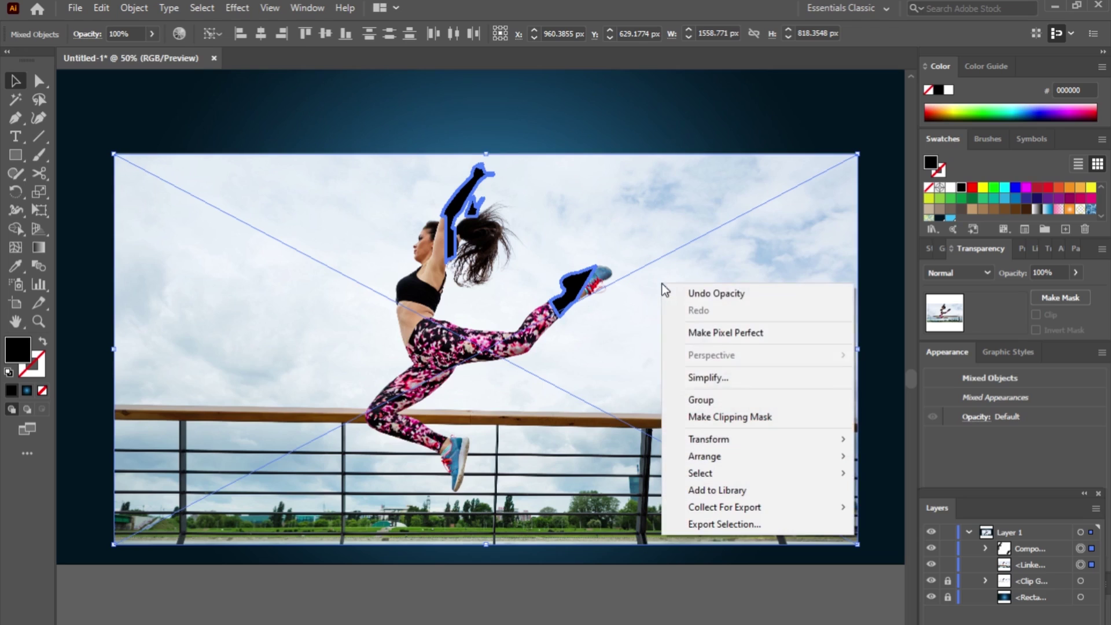
{"action": "left_click", "coordinate": [723, 417]}
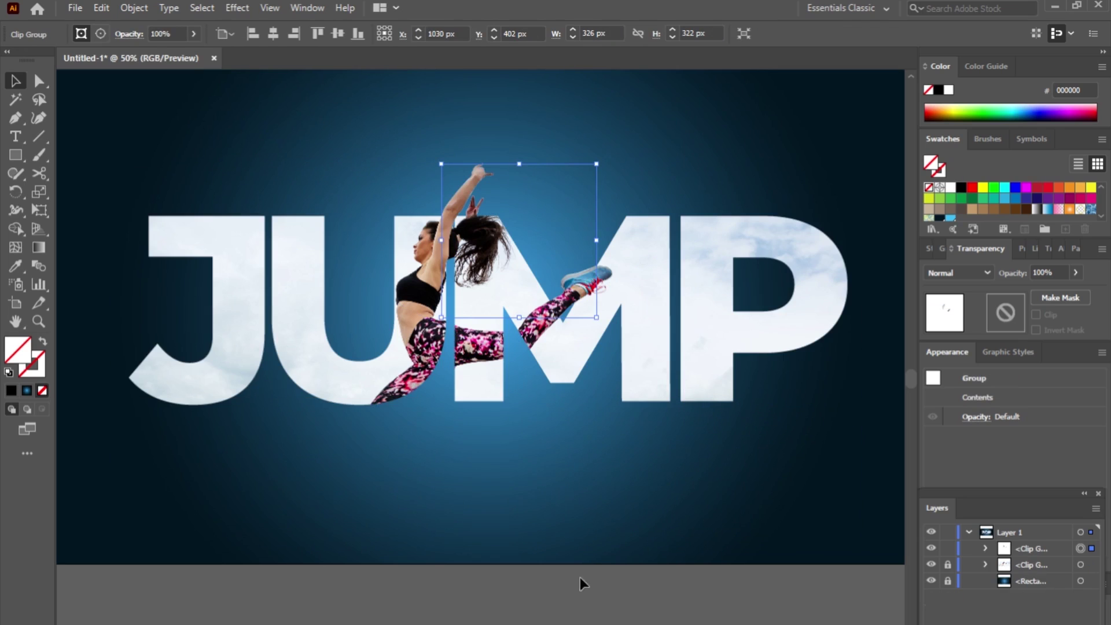
Step: Deselect and review the finished artwork, unlock the background gradient rectangle, and select the JUMP group
{"action": "left_click", "coordinate": [592, 598]}
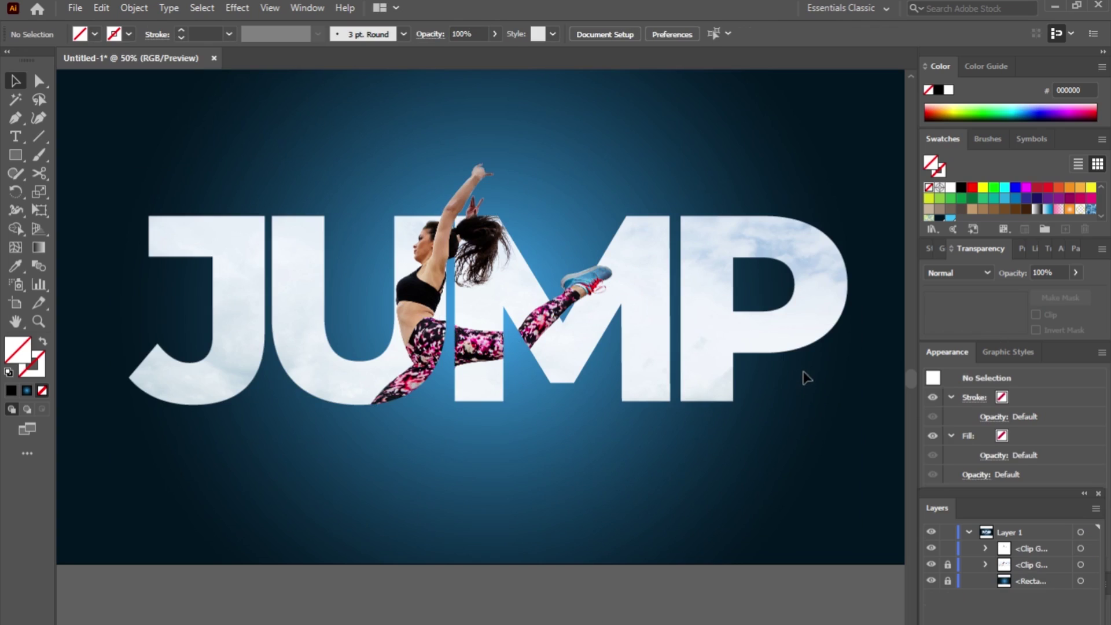
{"action": "scroll", "coordinate": [660, 374], "scroll_direction": "down", "scroll_amount": 3}
{"action": "scroll", "coordinate": [661, 375], "scroll_direction": "up", "scroll_amount": 2}
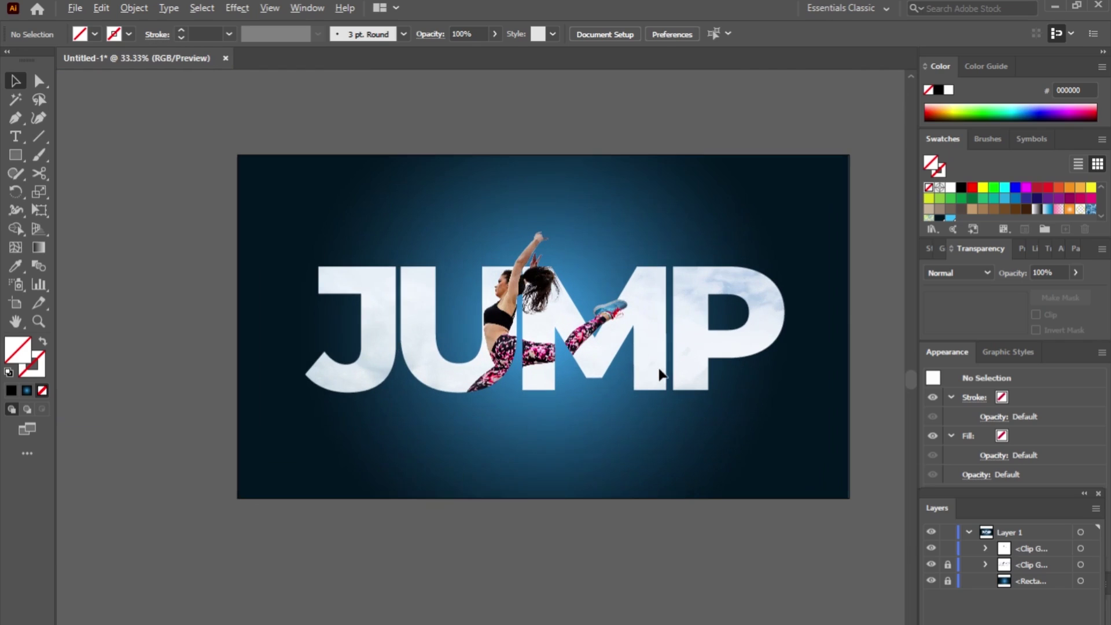
{"action": "scroll", "coordinate": [661, 375], "scroll_direction": "up", "scroll_amount": 1}
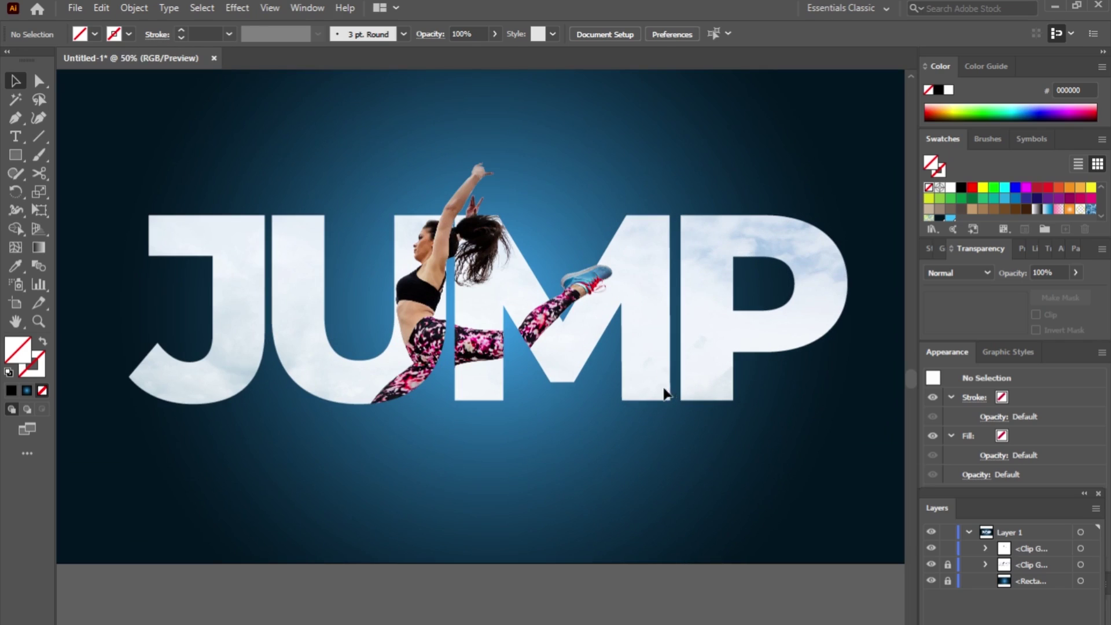
{"action": "left_click_drag", "start_coordinate": [594, 253], "coordinate": [603, 317]}
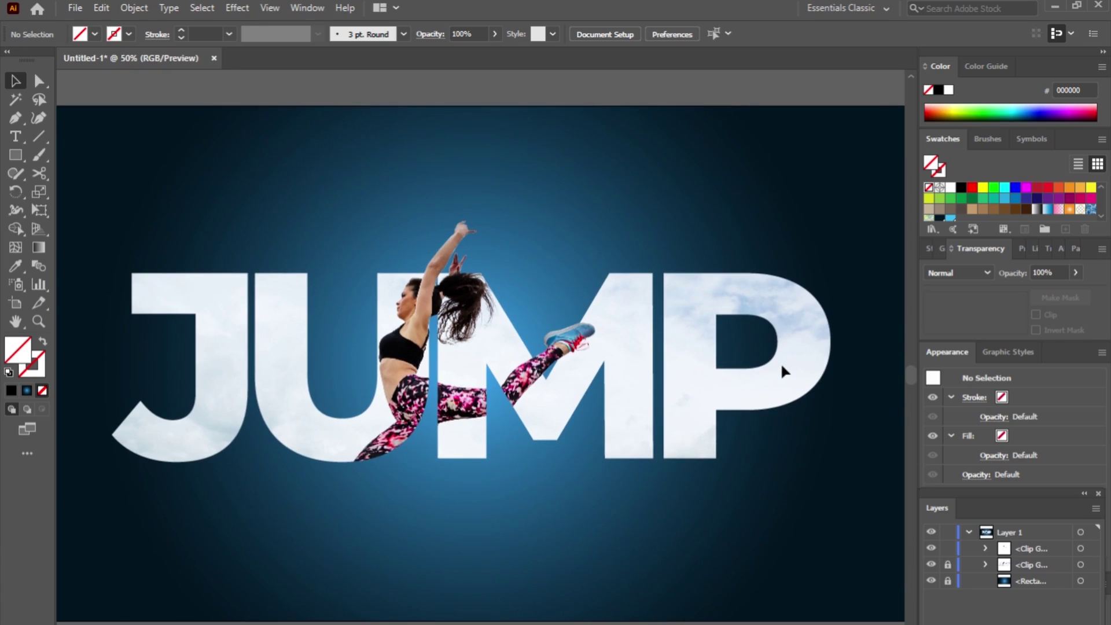
{"action": "left_click", "coordinate": [947, 580]}
{"action": "left_click", "coordinate": [669, 310]}
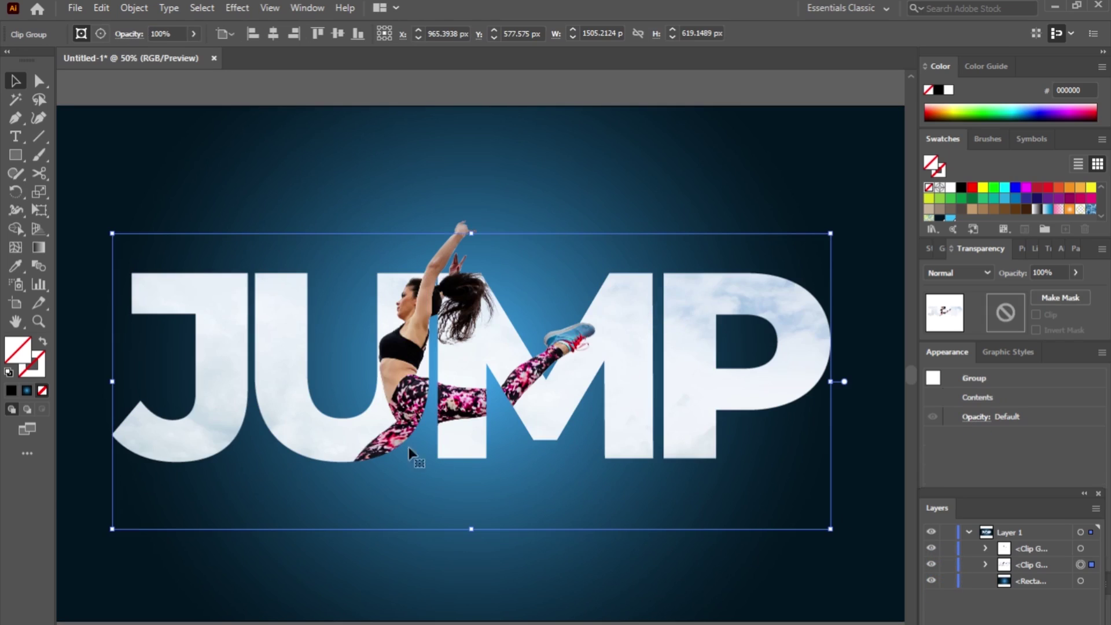